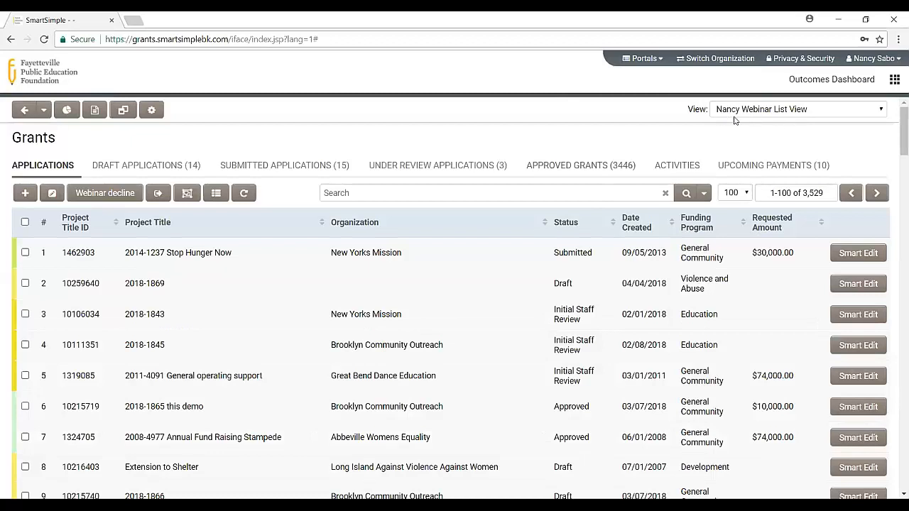
Step: Browse the list views available for grant applications, keeping the current view selected
click(848, 111)
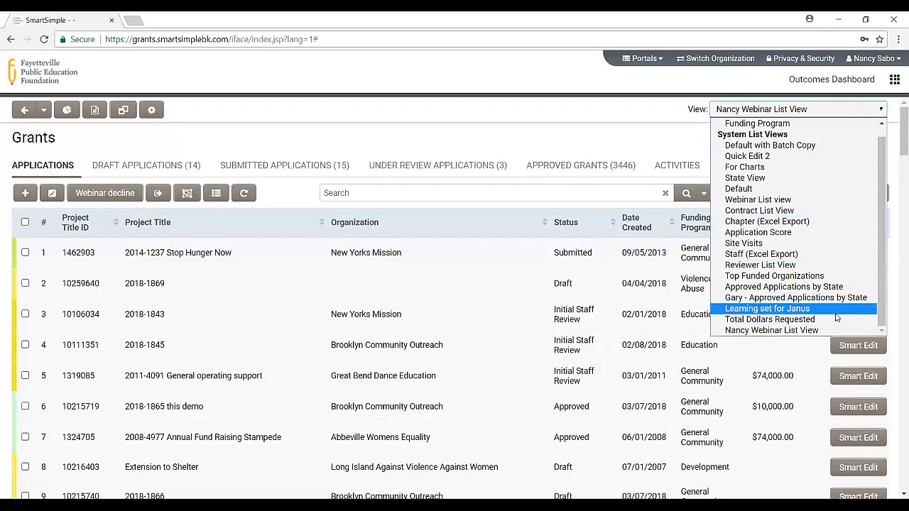
scroll(879, 183, up, 1)
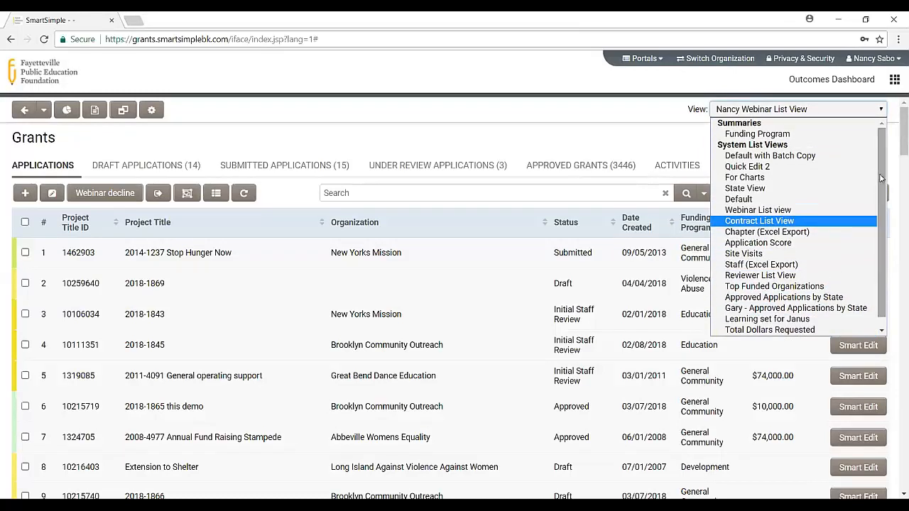
scroll(879, 179, down, 1)
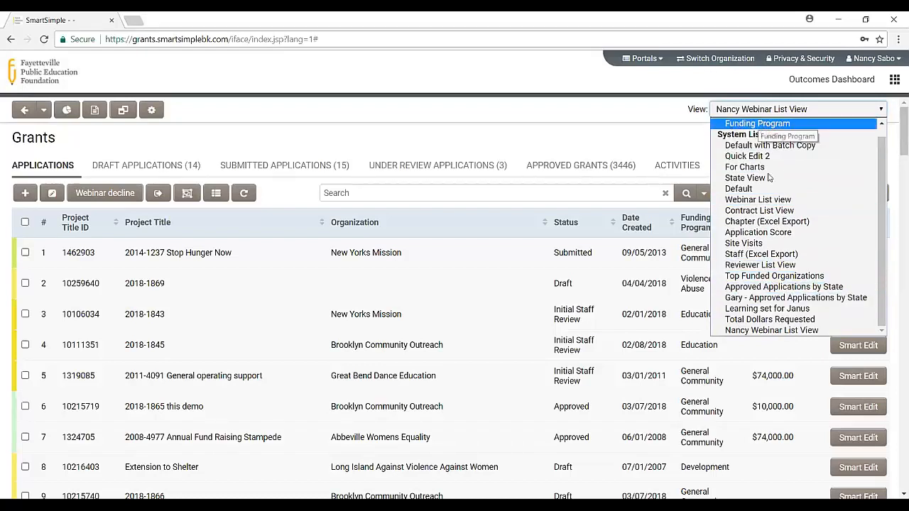
click(664, 138)
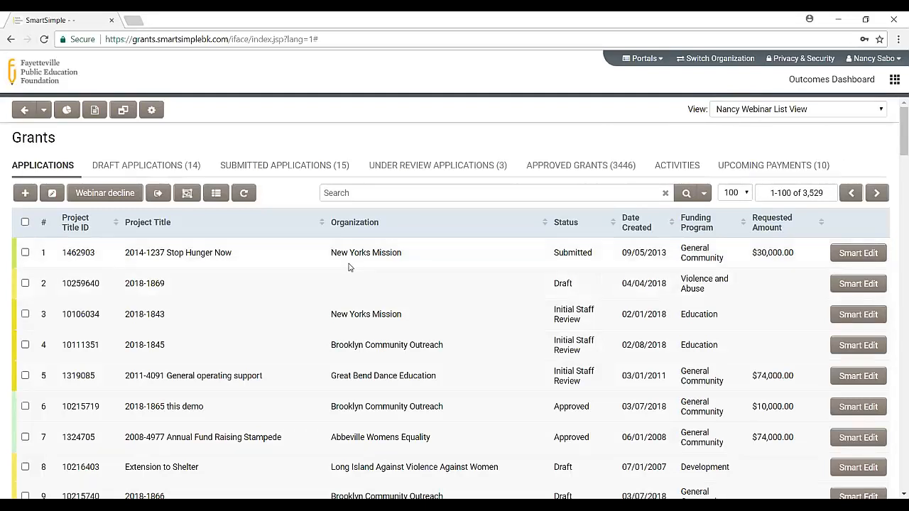
Step: Open the custom webinar list view with priority 3200 for editing from the Grants application settings
click(151, 111)
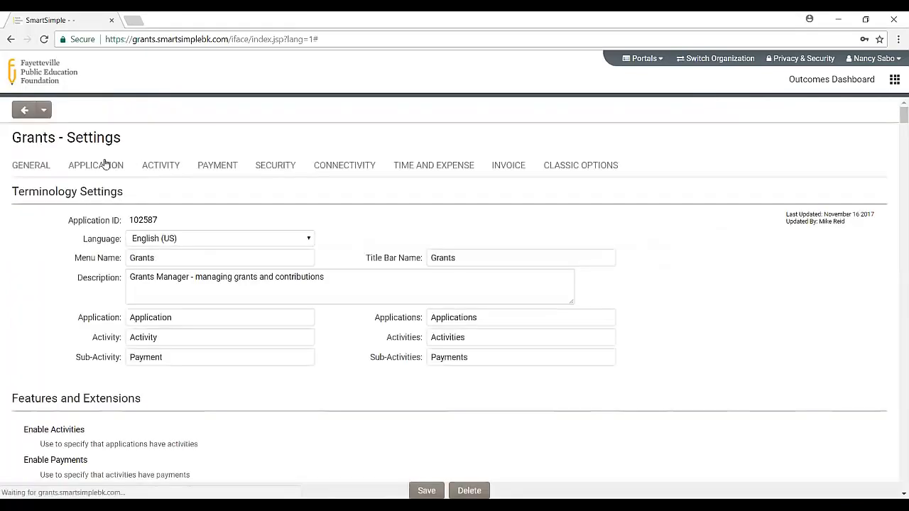
click(103, 167)
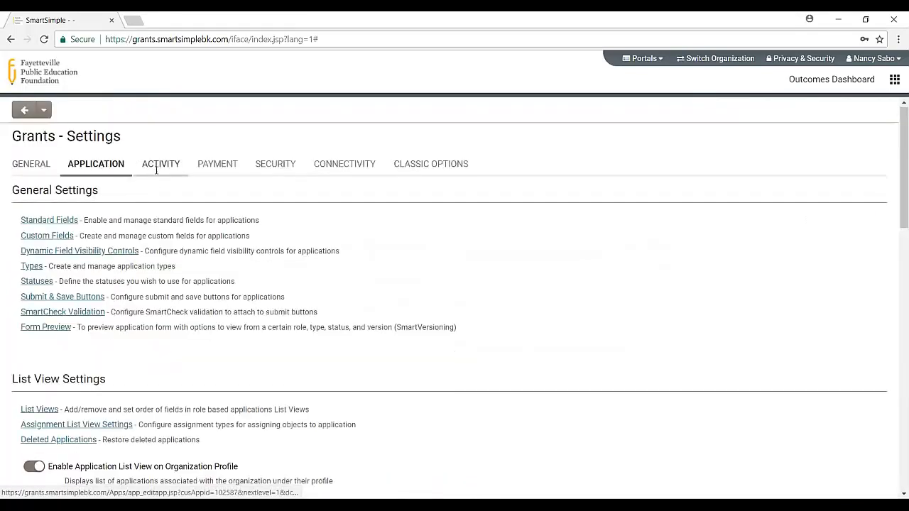
scroll(156, 170, down, 1)
scroll(163, 218, up, 1)
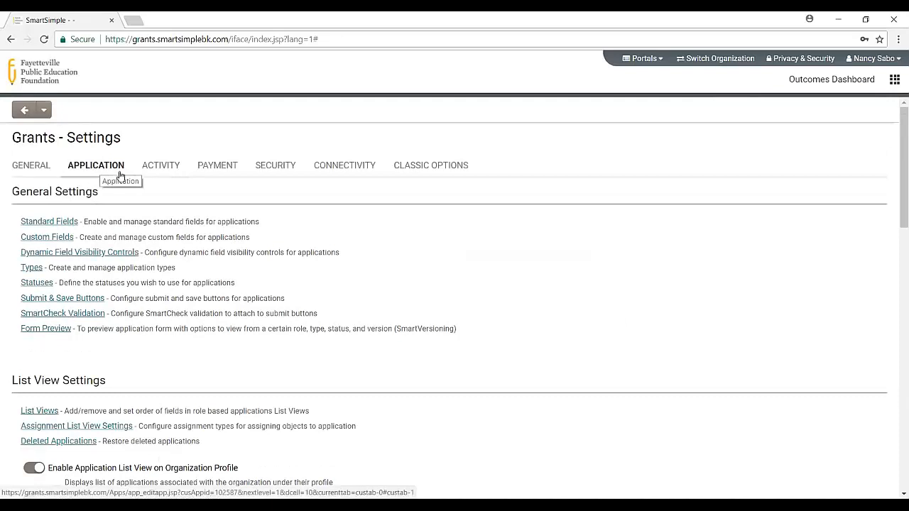
scroll(92, 234, down, 1)
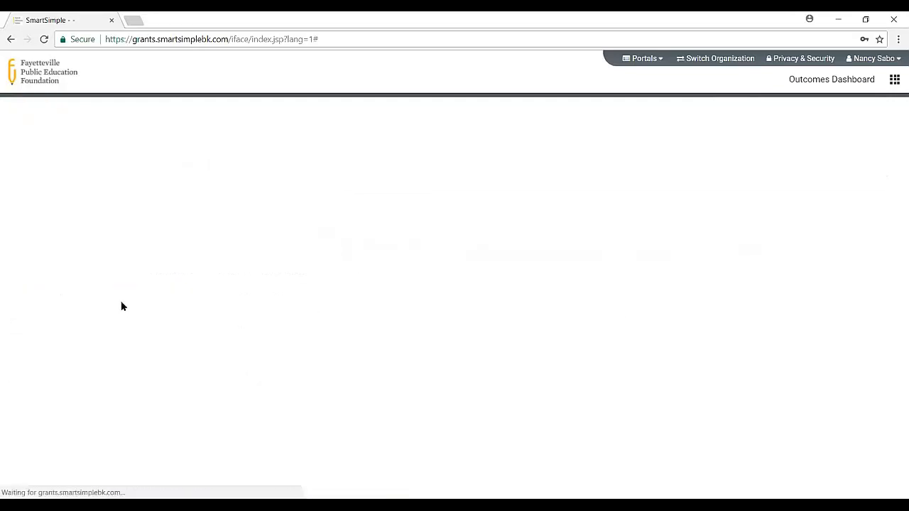
scroll(129, 302, down, 3)
scroll(129, 301, down, 8)
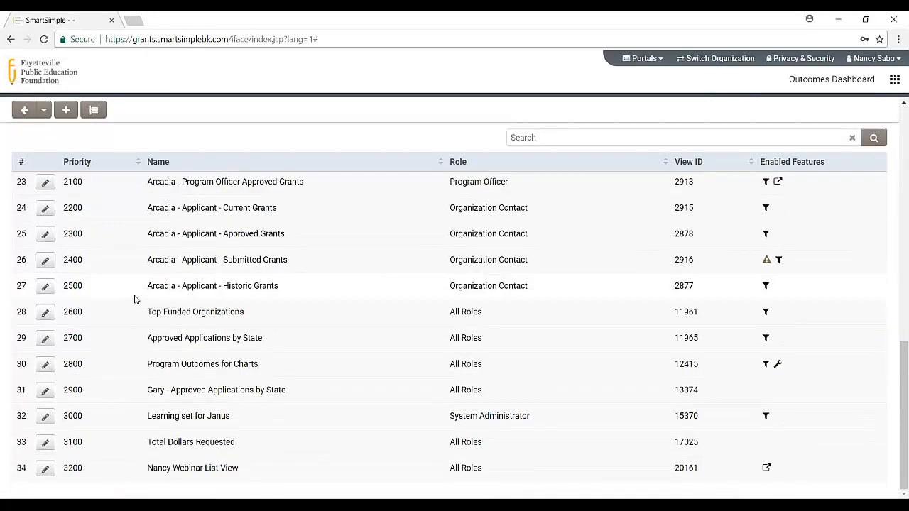
click(45, 470)
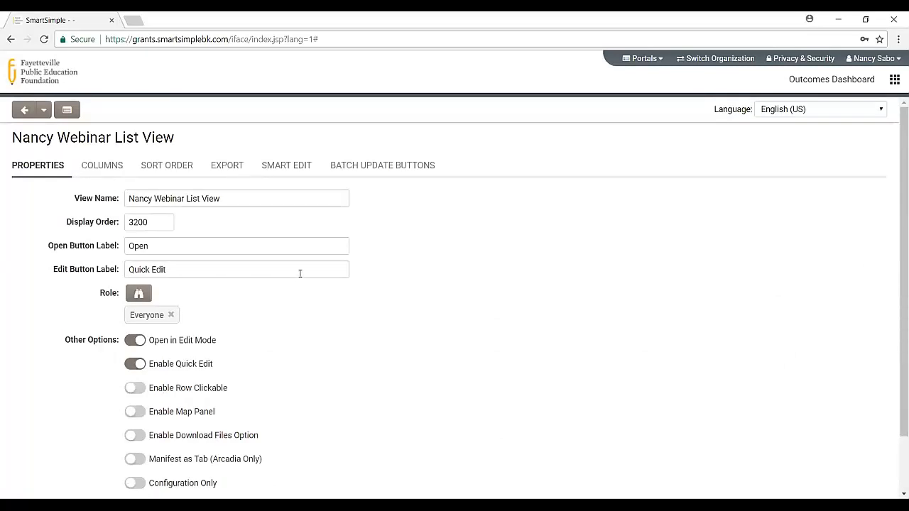
Step: Change the list view's Edit Button Label to QE, enable Row Clickable, and save
scroll(332, 268, down, 2)
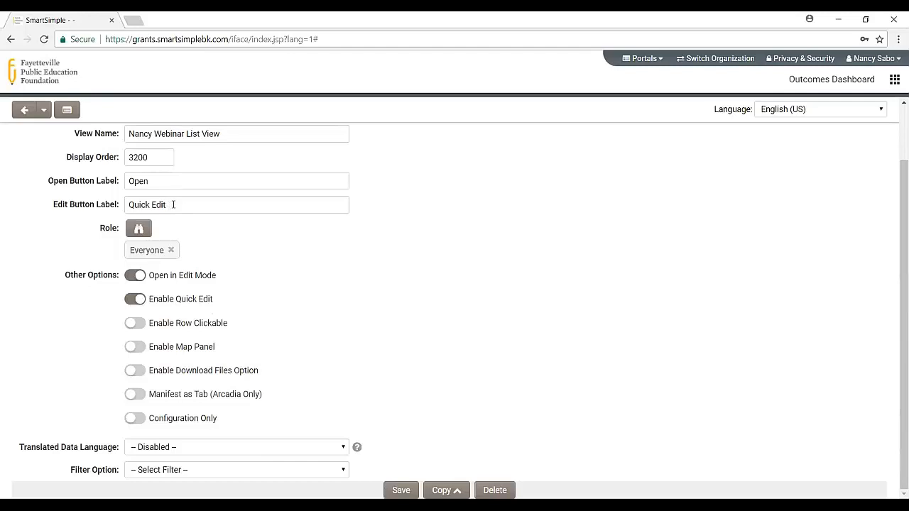
drag(165, 205, 125, 205)
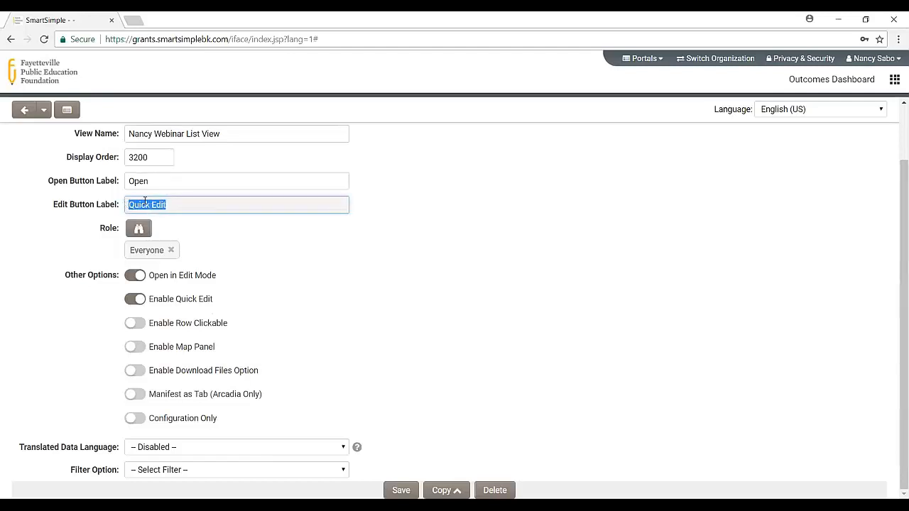
text(QE)
click(198, 230)
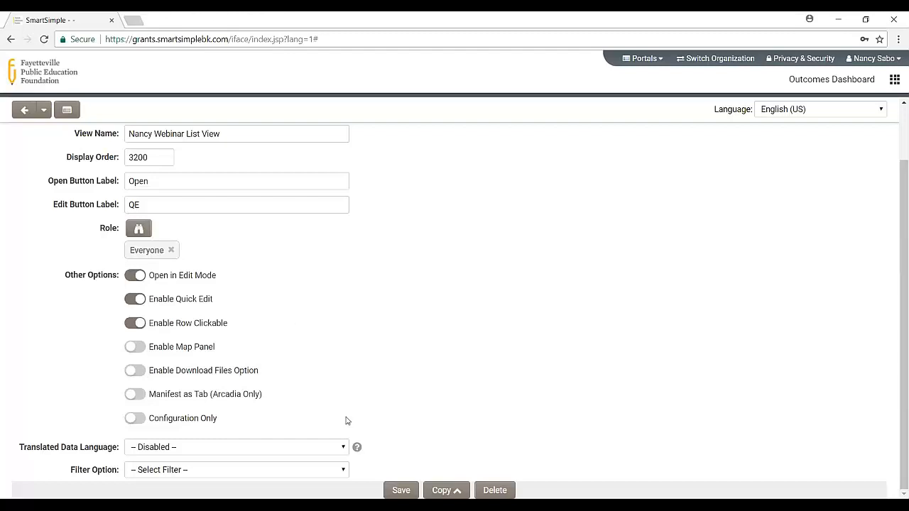
click(396, 489)
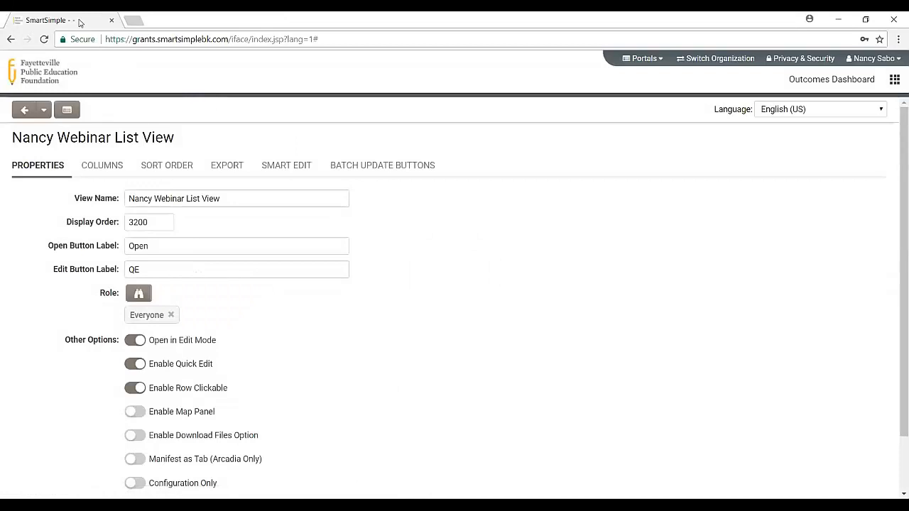
Step: Duplicate the browser tab and open the Grants application list in the copy
right_click(79, 23)
click(107, 67)
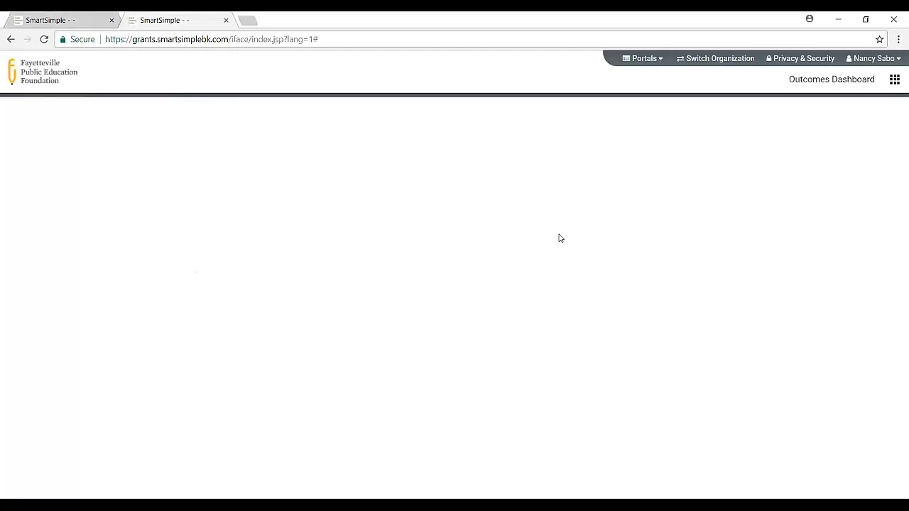
click(873, 84)
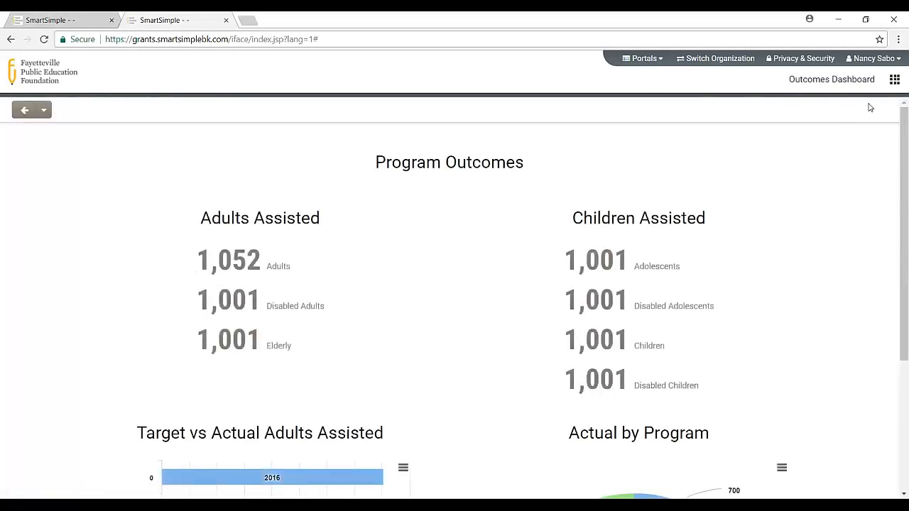
click(895, 79)
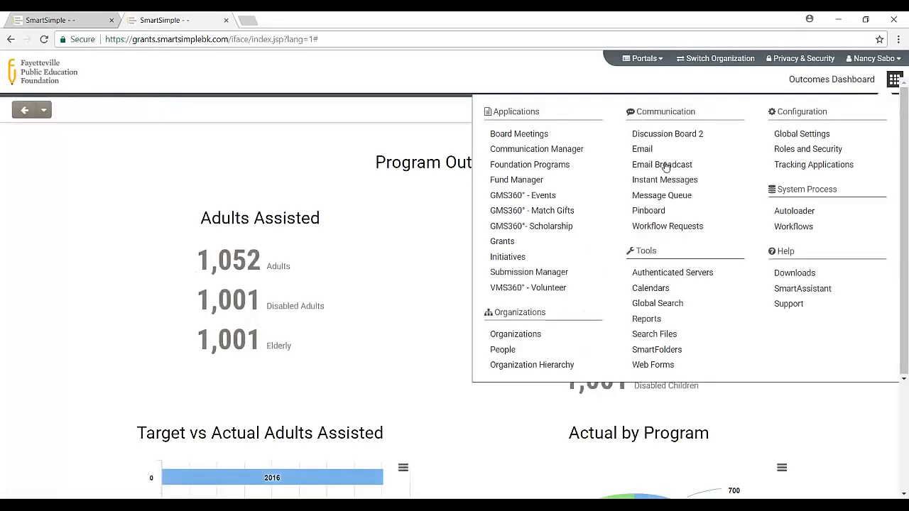
click(519, 239)
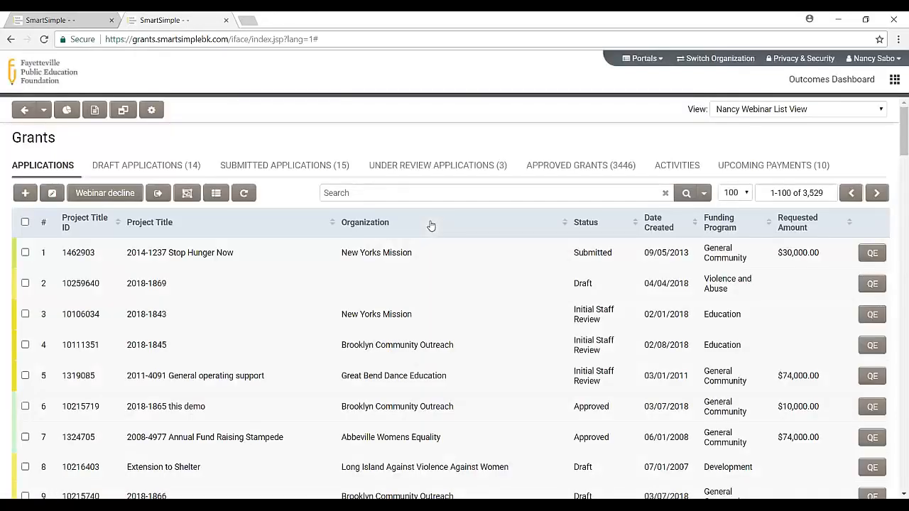
Step: Test the clickable rows by opening 2014-1237 Stop Hunger Now, and return to the Grants list
scroll(430, 225, down, 1)
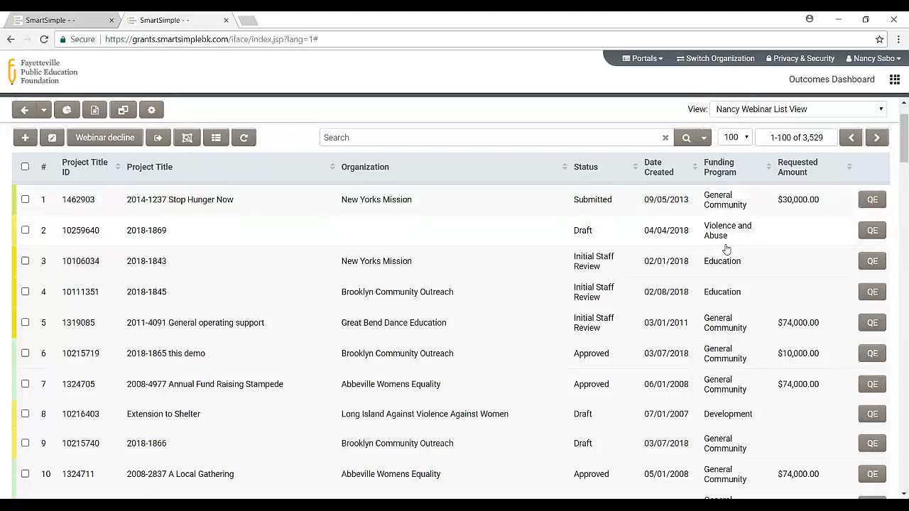
scroll(649, 227, up, 1)
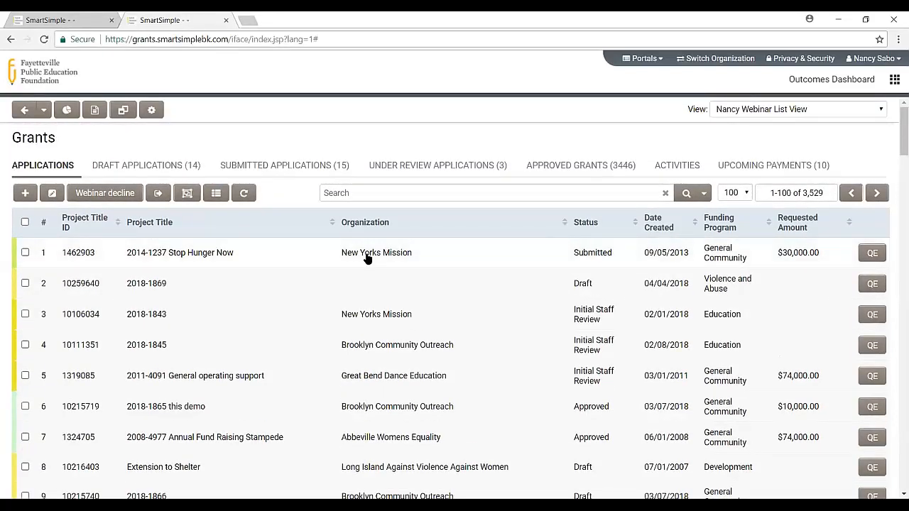
click(326, 252)
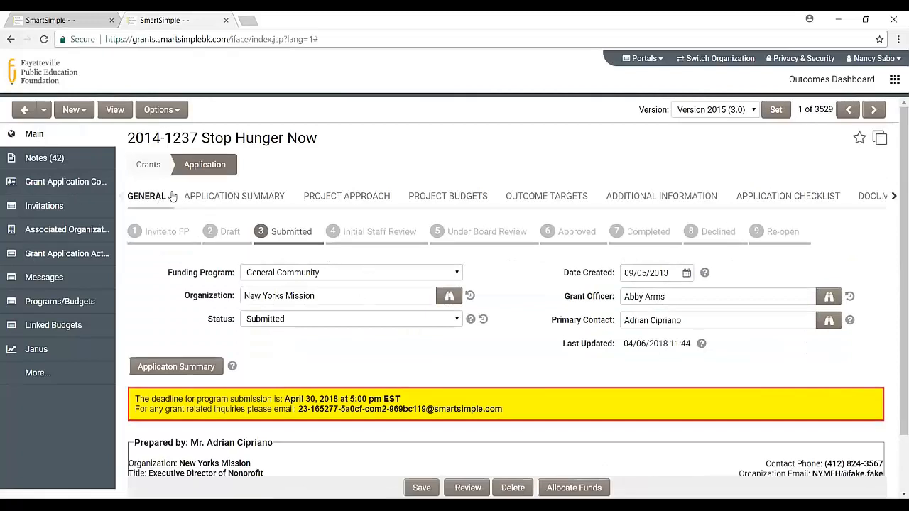
click(21, 110)
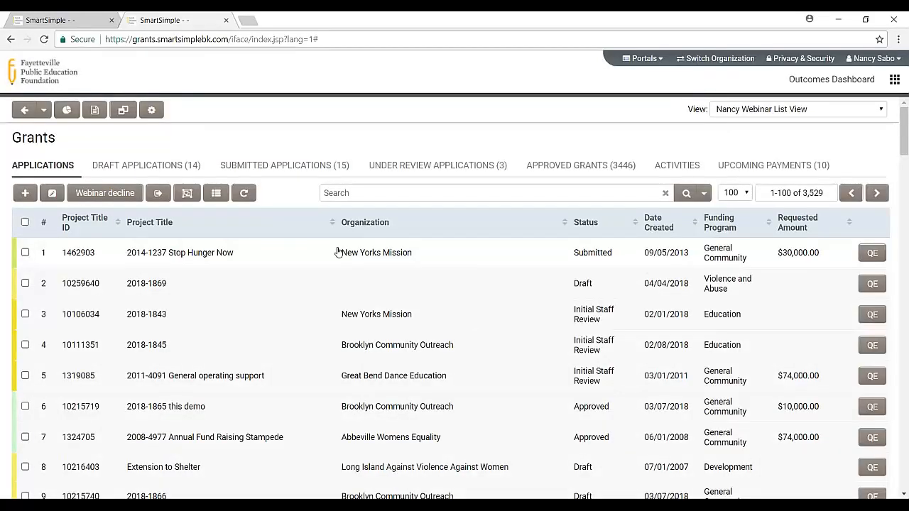
Step: In the list view settings, enable Manifest as Tab (Arcadia Only), set the Filter Option to Test System Filter, and save
click(79, 20)
scroll(436, 198, down, 1)
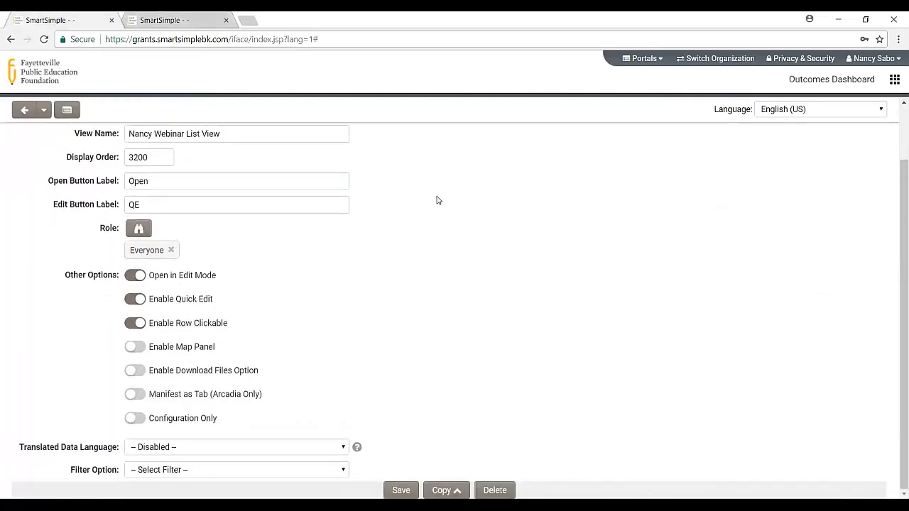
click(132, 398)
scroll(406, 359, down, 1)
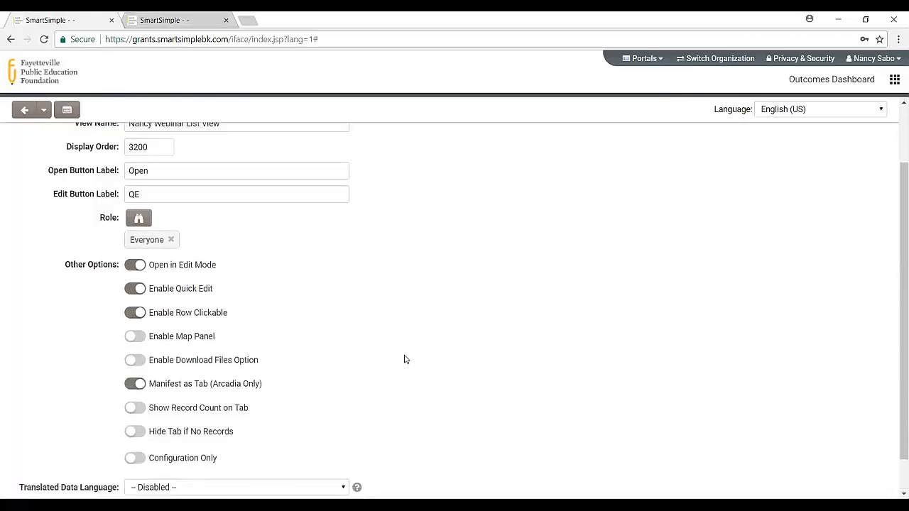
click(391, 489)
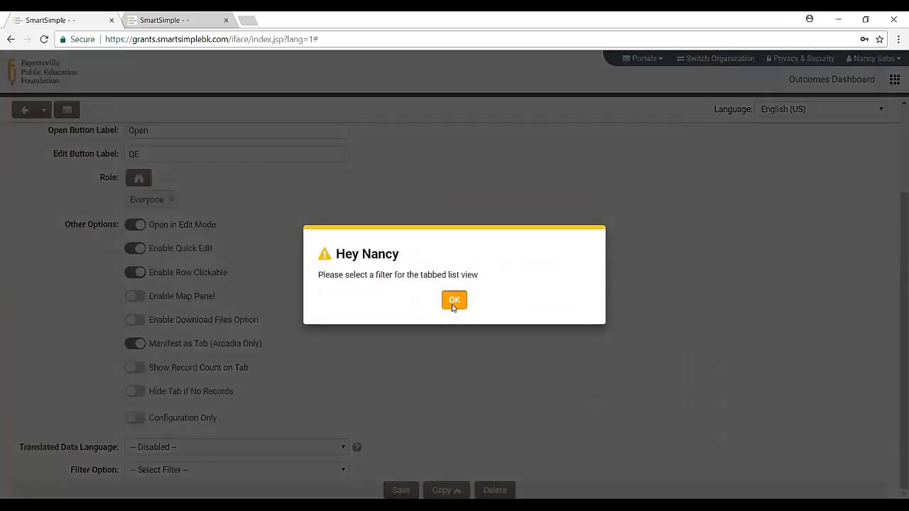
click(455, 301)
click(345, 470)
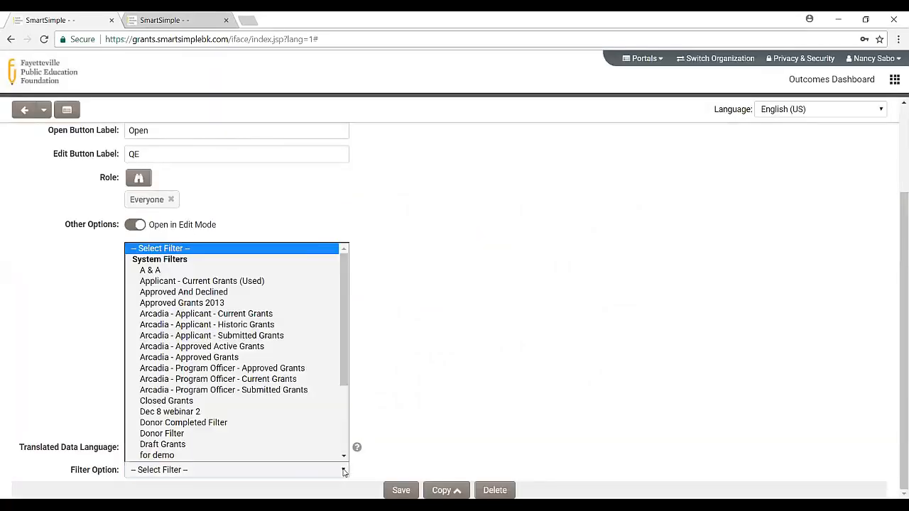
scroll(241, 351, down, 3)
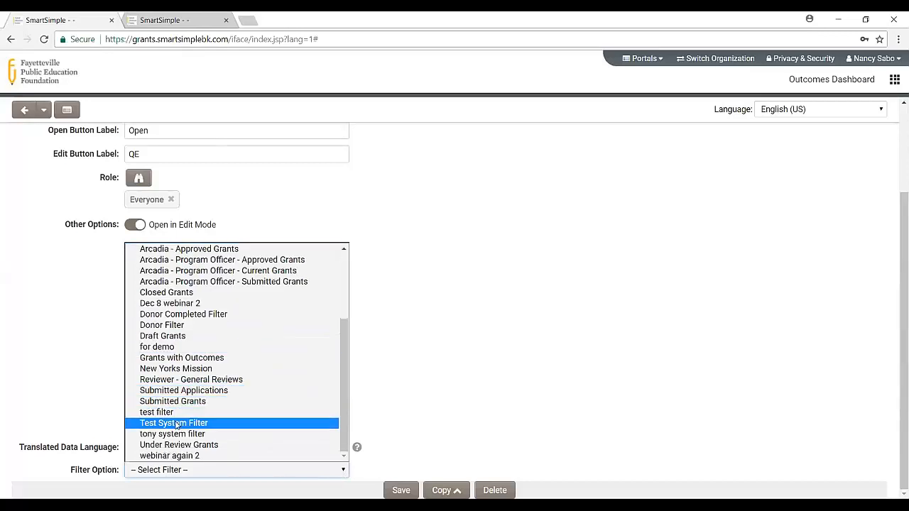
click(176, 424)
click(395, 491)
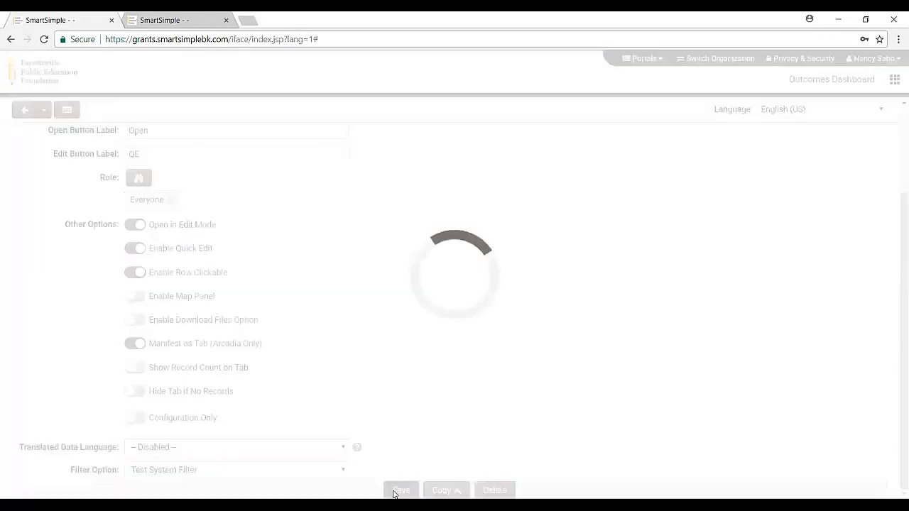
Step: Reload the Grants list in the duplicated browser tab and display the webinar list view's own tab
click(178, 22)
right_click(259, 130)
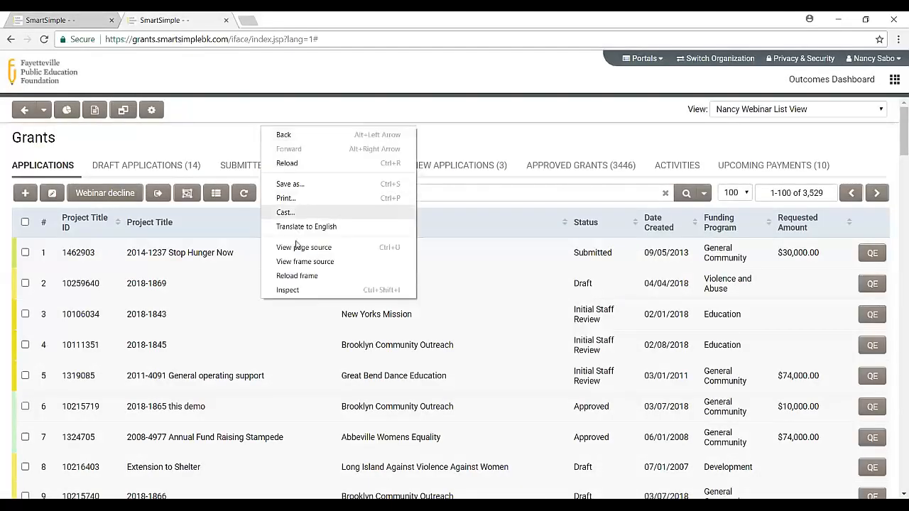
click(304, 274)
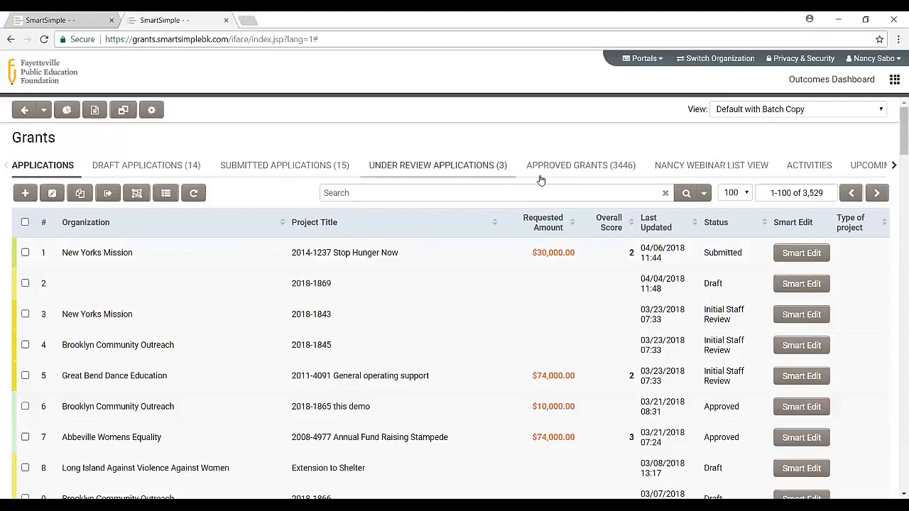
click(681, 165)
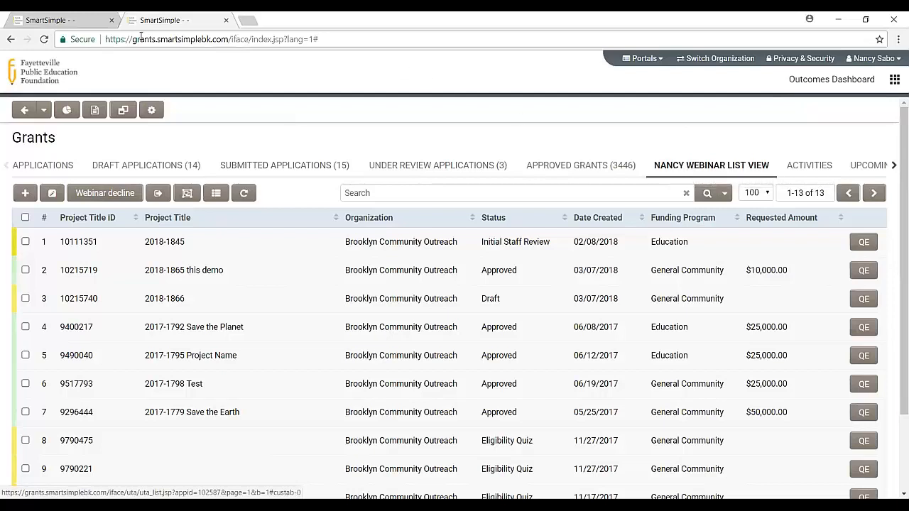
Step: Return to the list view settings, disable Manifest as Tab (Arcadia Only), and save
click(82, 25)
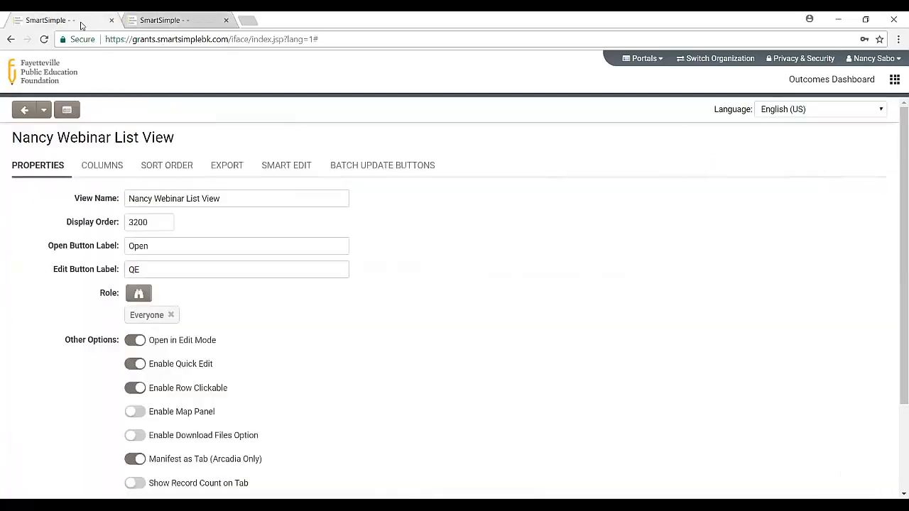
scroll(178, 329, down, 1)
click(135, 399)
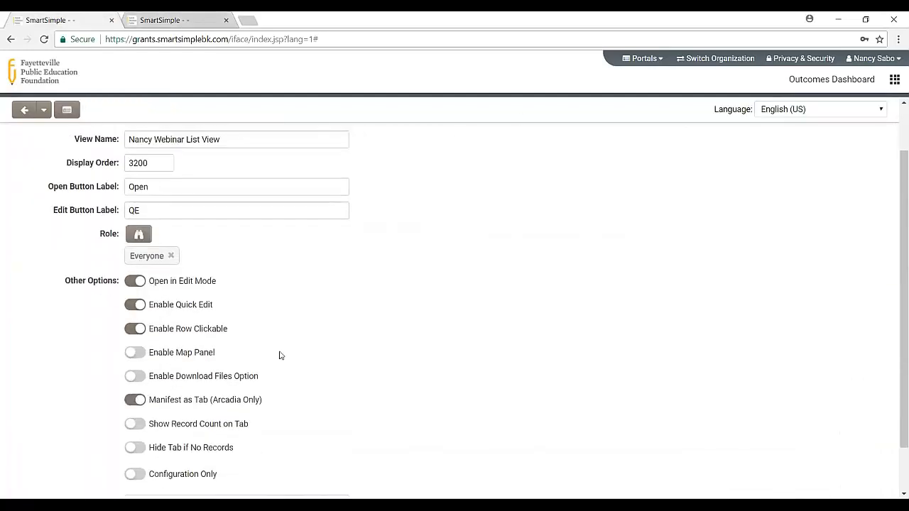
click(401, 492)
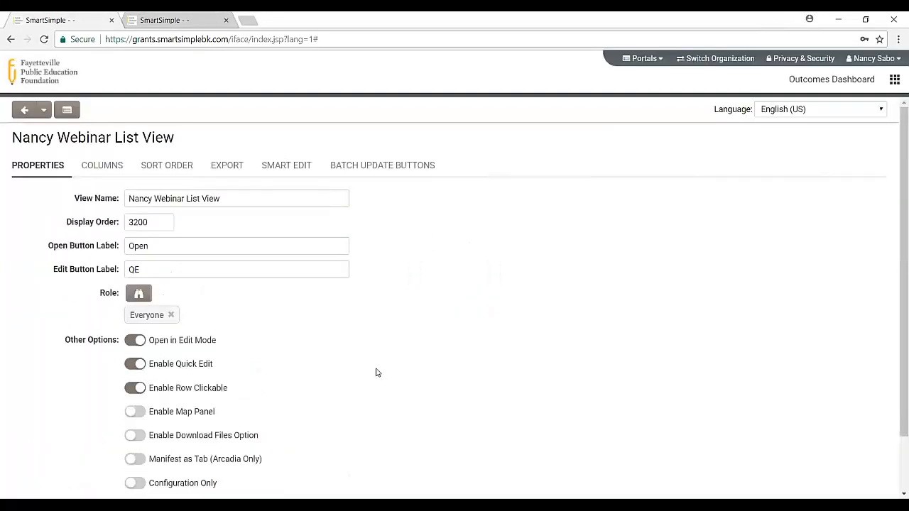
scroll(380, 365, down, 1)
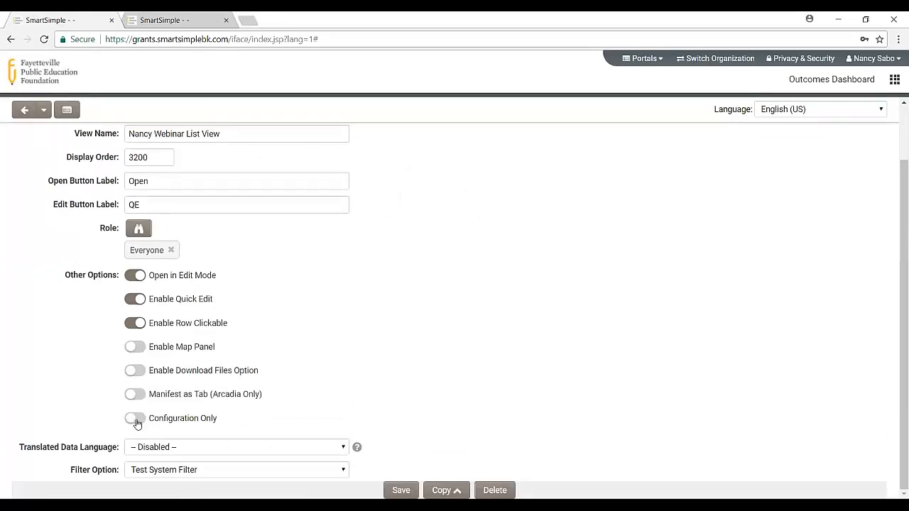
Step: Turn on Enable Download Files Option for the webinar list view, save, and switch to the Grants list browser tab
click(158, 374)
click(400, 489)
click(172, 20)
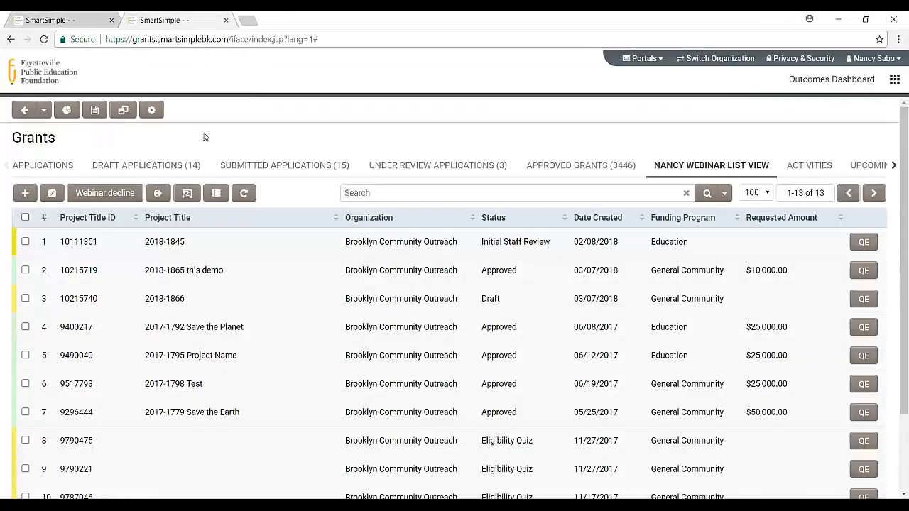
Step: Reload the Grants list and display the customized webinar list view under Applications
right_click(292, 191)
click(327, 332)
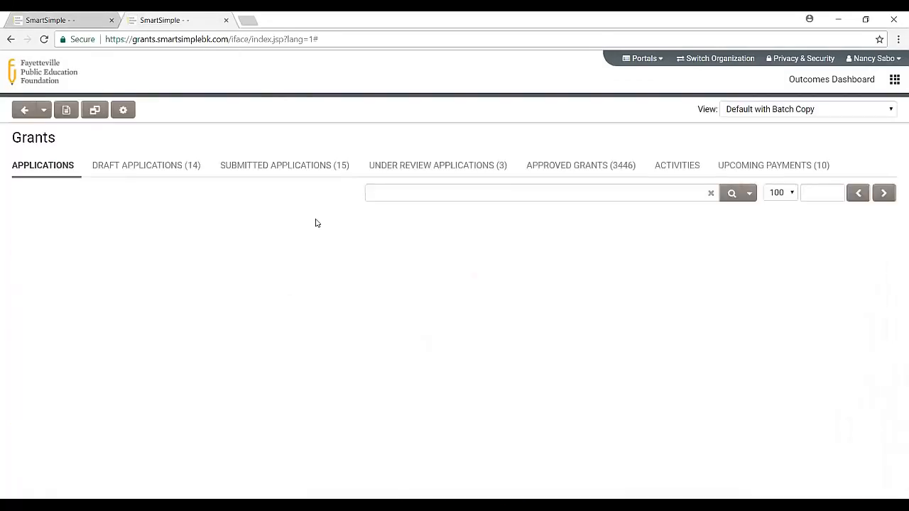
click(742, 109)
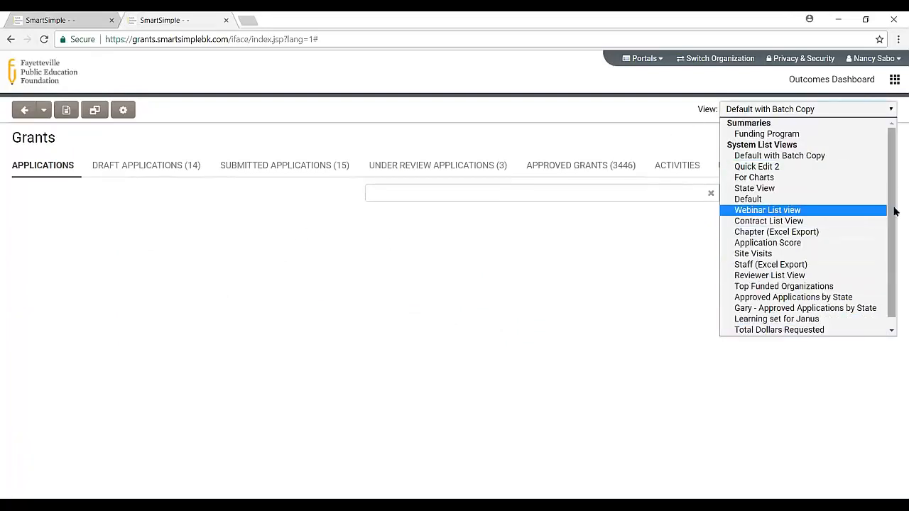
scroll(858, 213, down, 1)
click(781, 330)
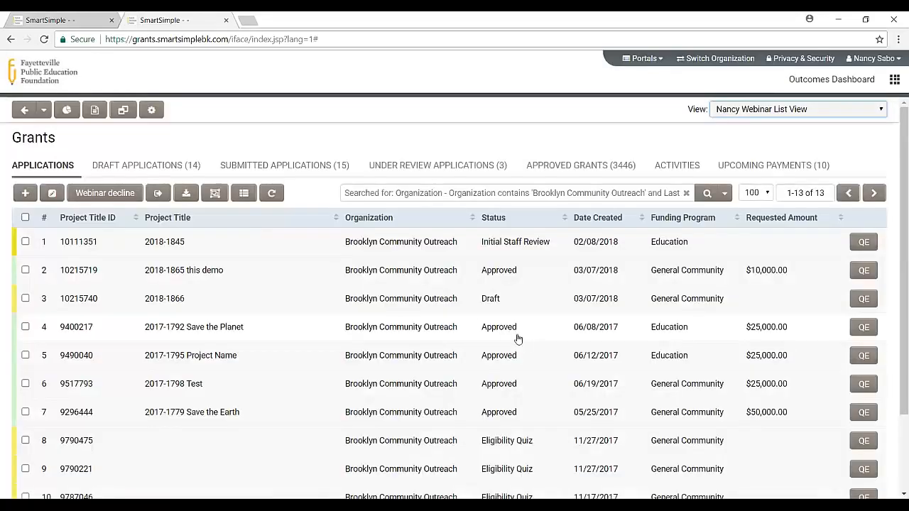
scroll(403, 286, down, 1)
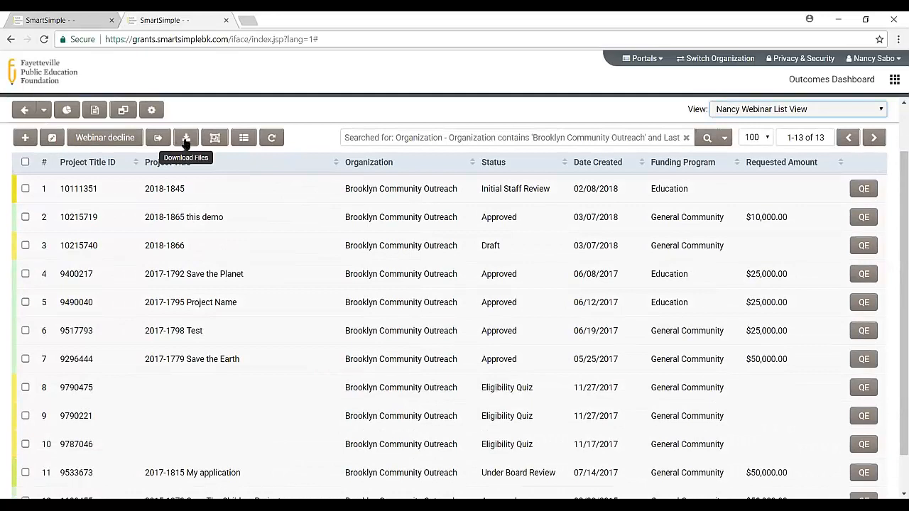
Step: Select the grants in rows 3 to 6 and open the field selection for downloading their files
click(25, 245)
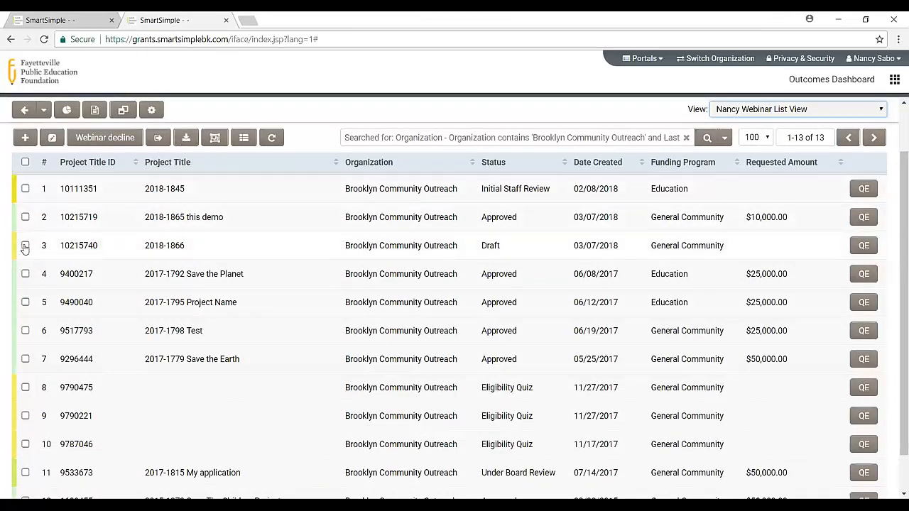
click(25, 274)
click(24, 303)
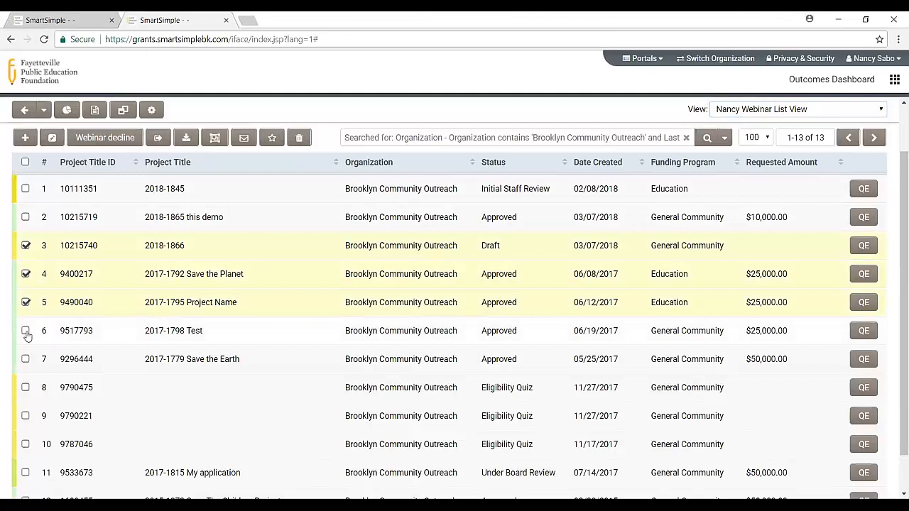
click(25, 331)
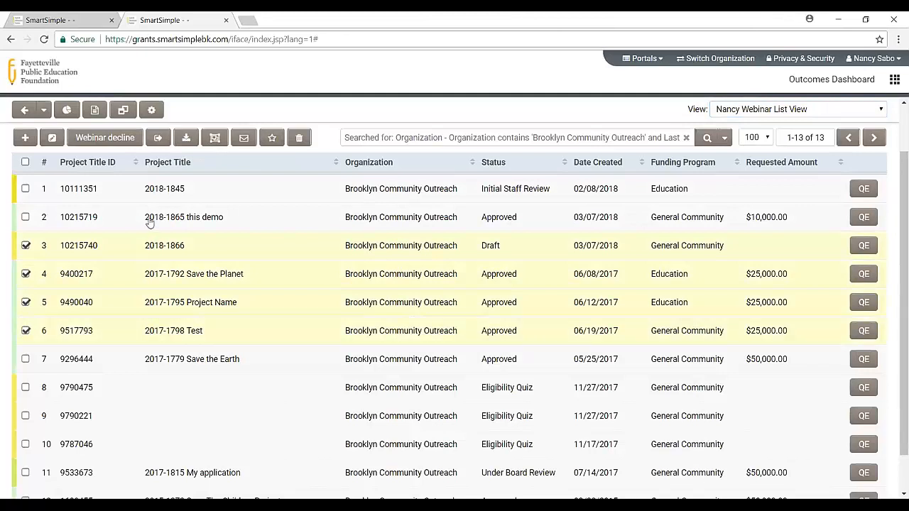
click(185, 138)
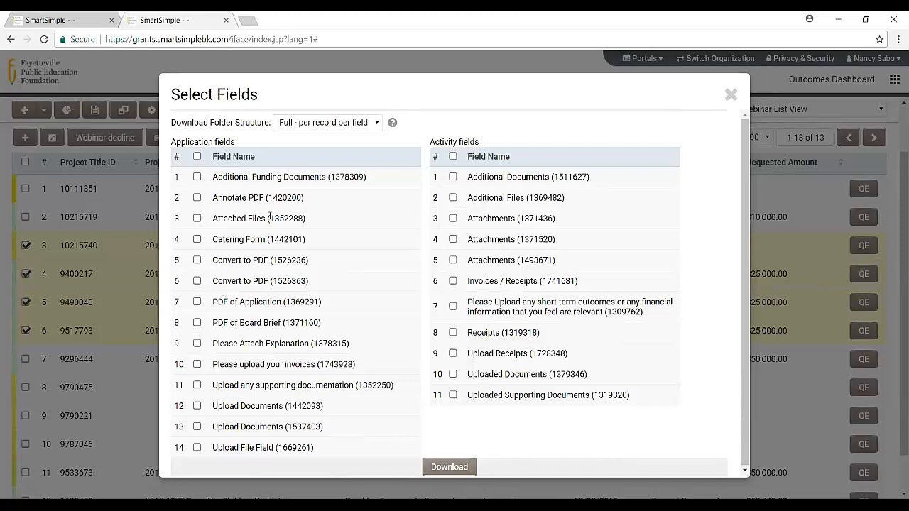
Step: Review the Download Folder Structure options and close the field selection without downloading
click(377, 123)
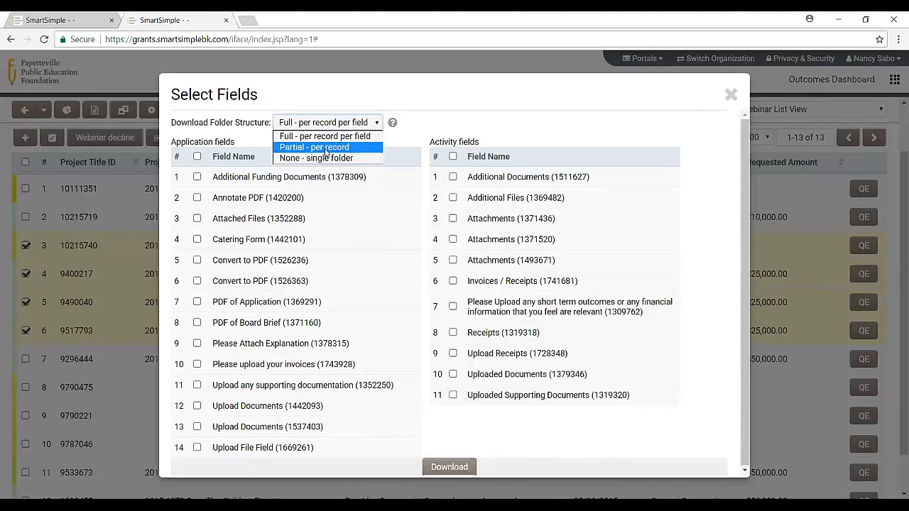
click(377, 130)
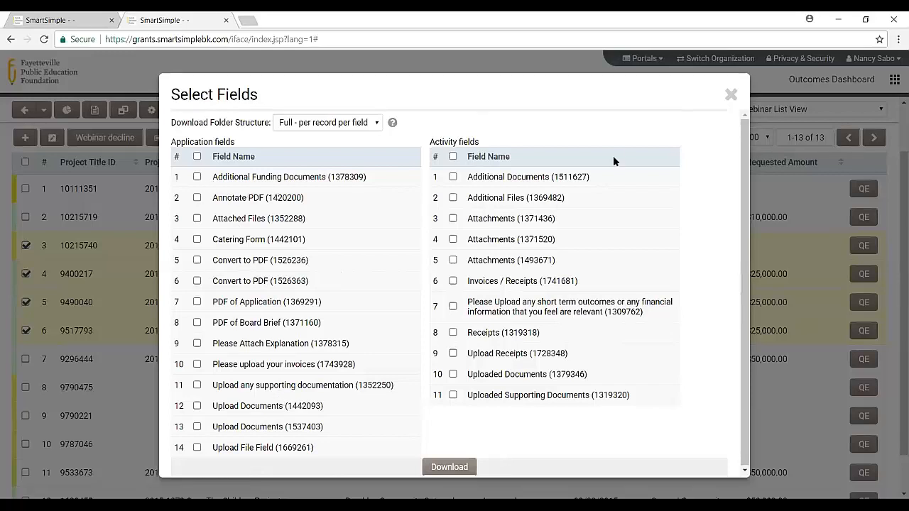
click(731, 95)
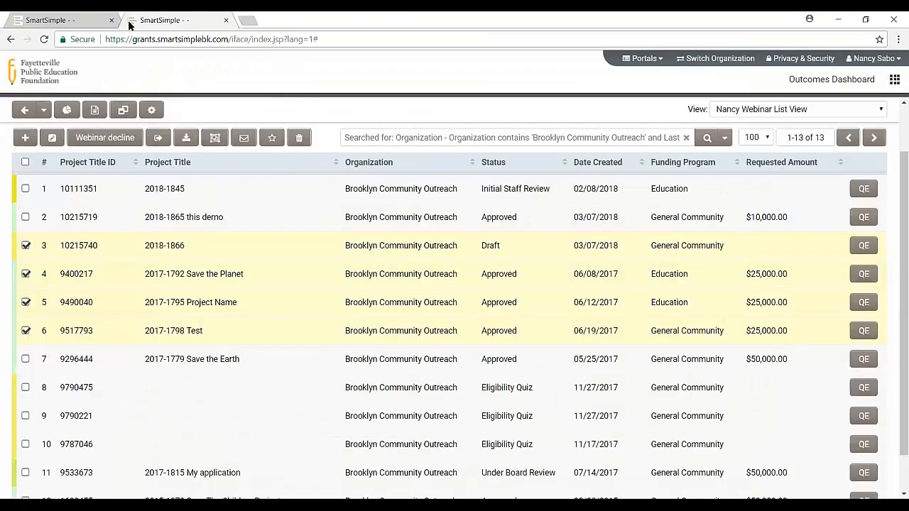
Step: Return to the list view settings, turn off Enable Download Files Option, and save
click(84, 21)
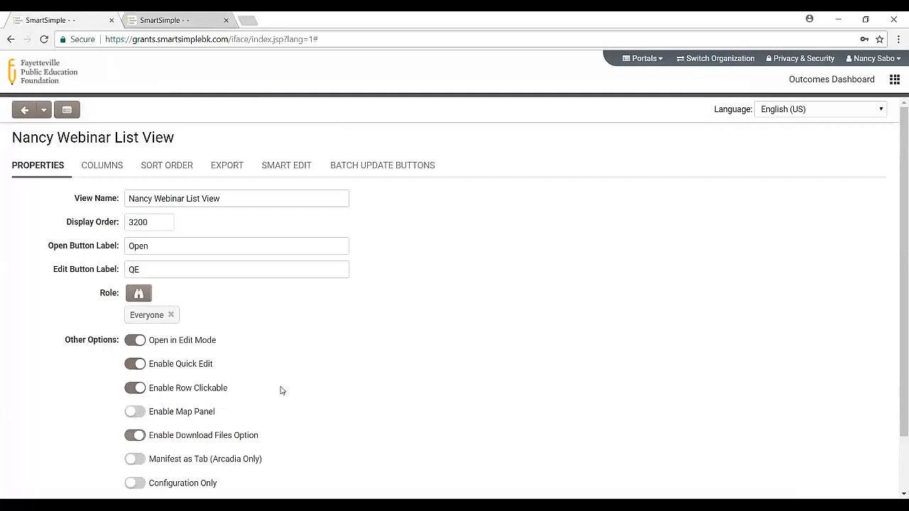
scroll(284, 387, down, 2)
click(398, 490)
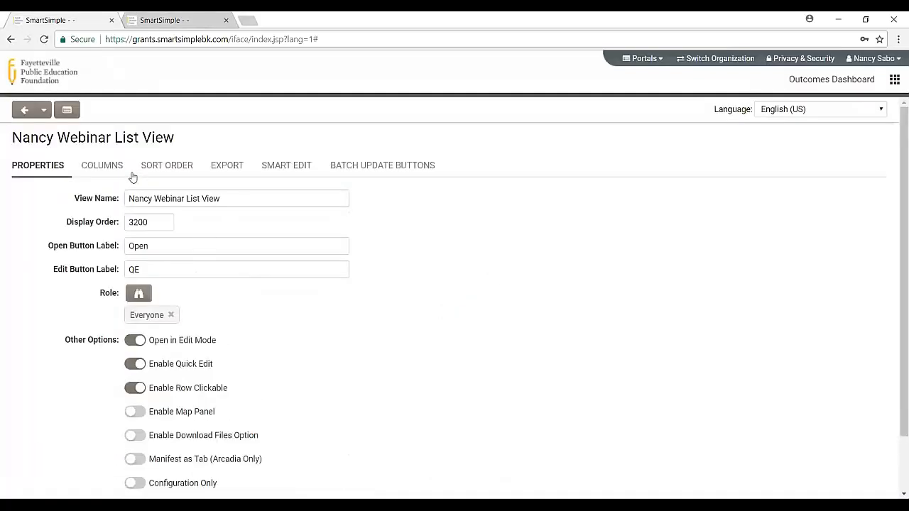
Step: Open the list view's column settings and inspect the Project Title ID, Project Title and Organization columns
click(101, 165)
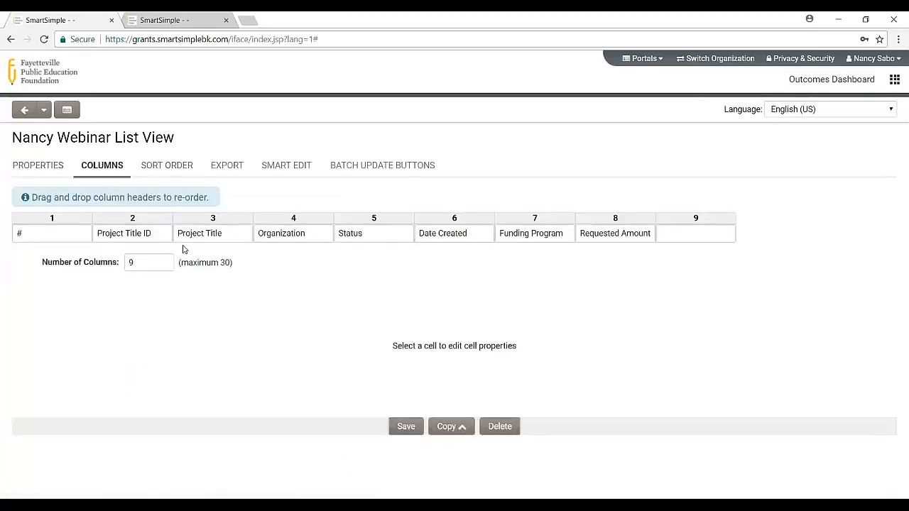
click(119, 233)
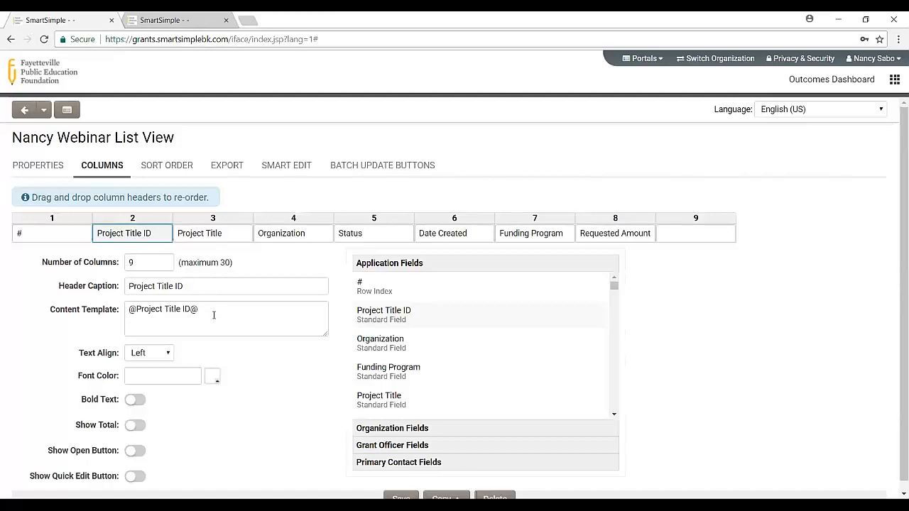
click(216, 306)
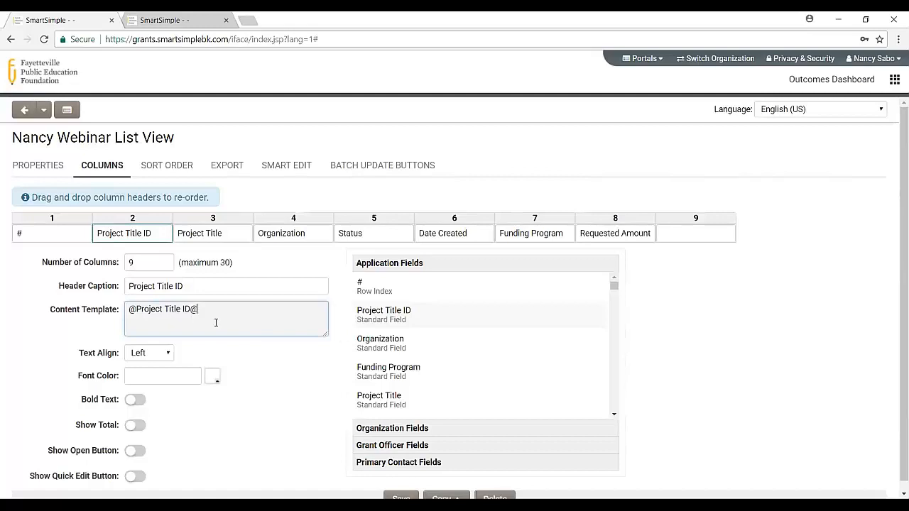
click(200, 233)
click(272, 234)
click(149, 234)
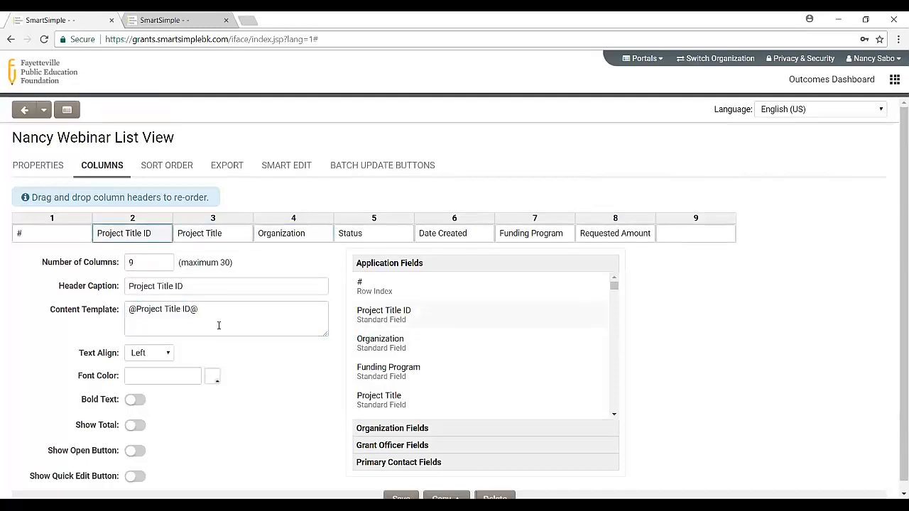
click(391, 346)
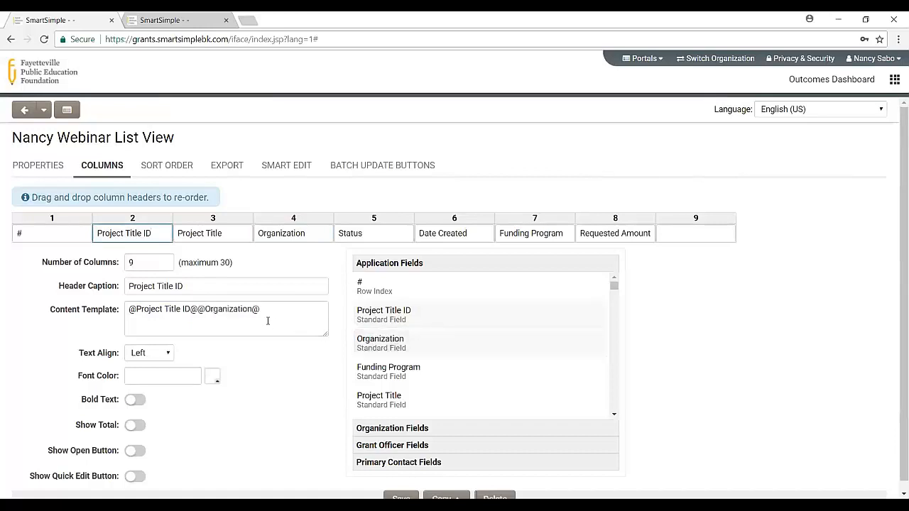
drag(282, 310, 211, 316)
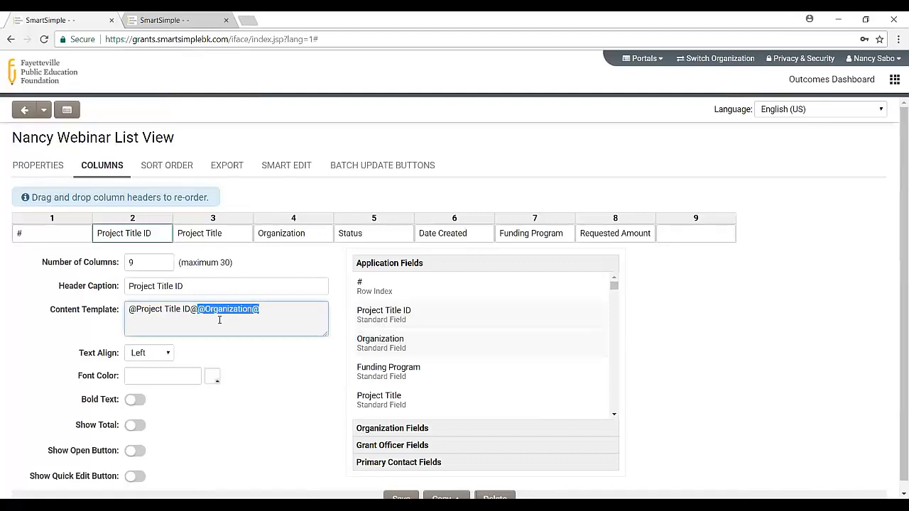
key(BackSpace)
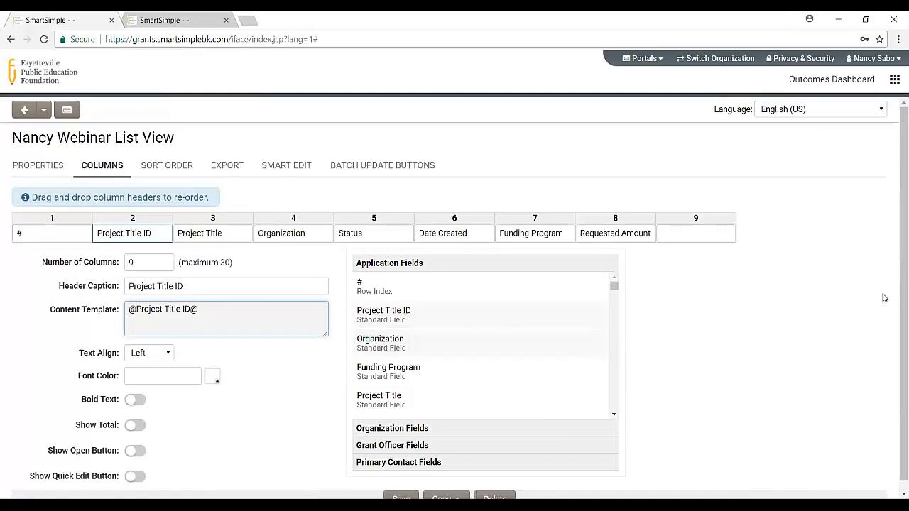
scroll(894, 287, down, 1)
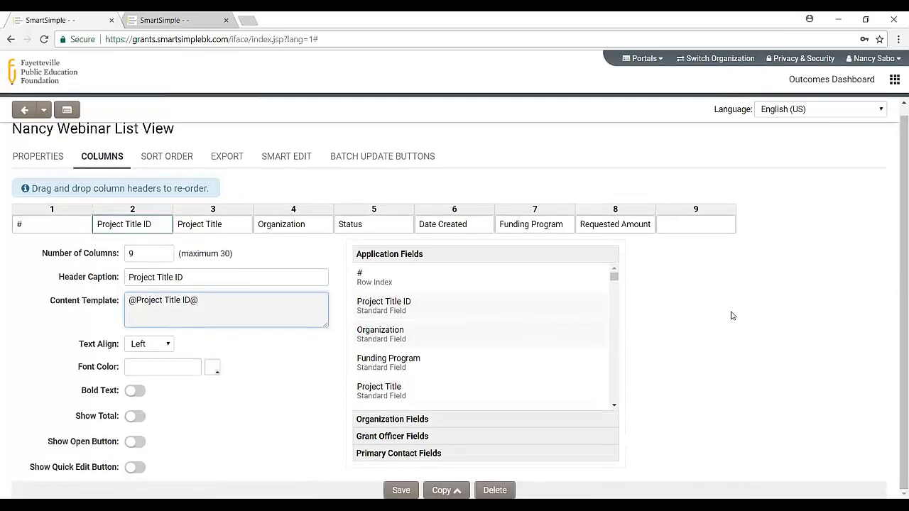
click(133, 441)
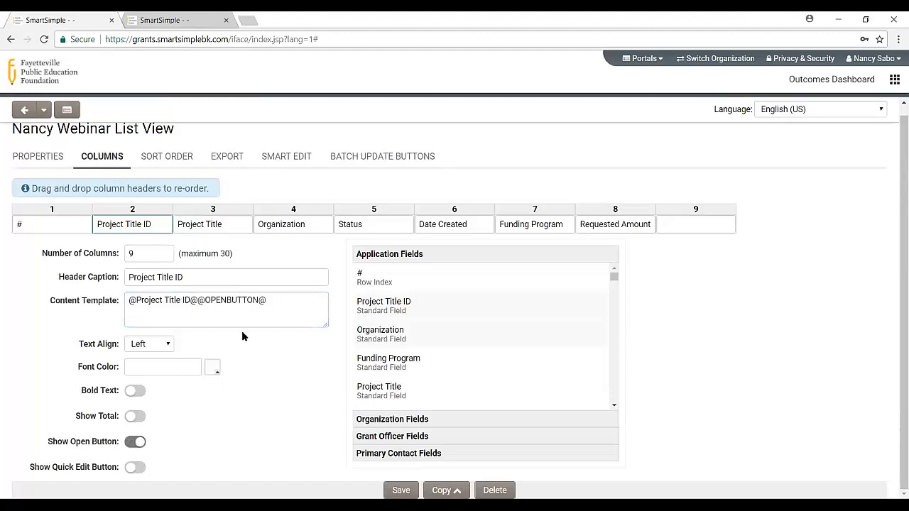
click(272, 301)
drag(267, 300, 199, 300)
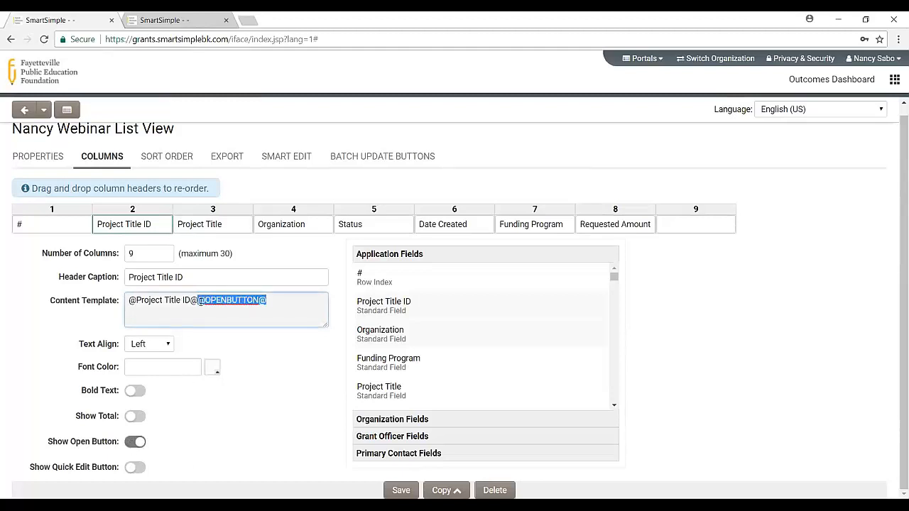
key(BackSpace)
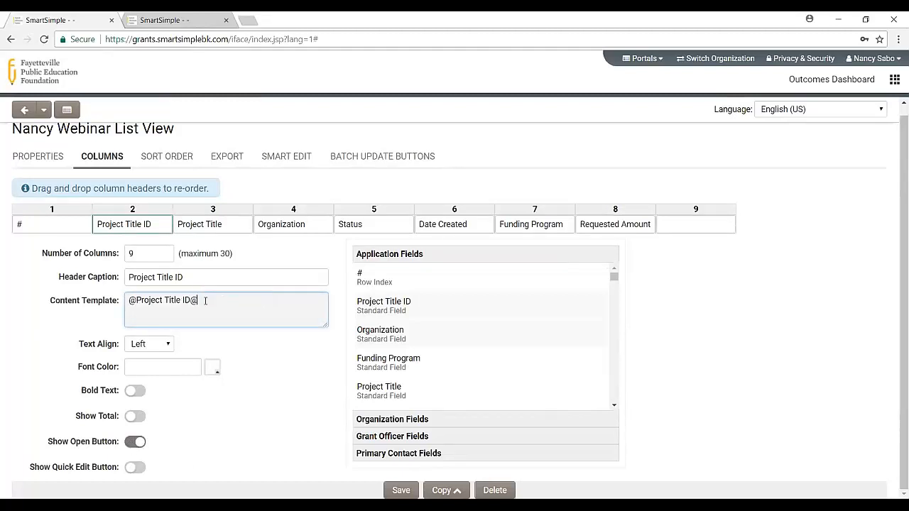
Step: Review column 9's quick edit setup and the list view's sort field choices and export settings
click(677, 222)
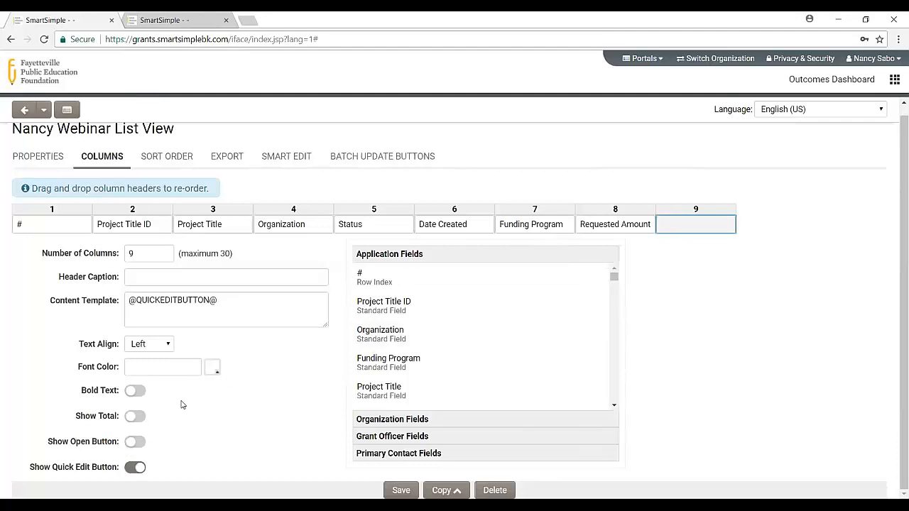
click(168, 158)
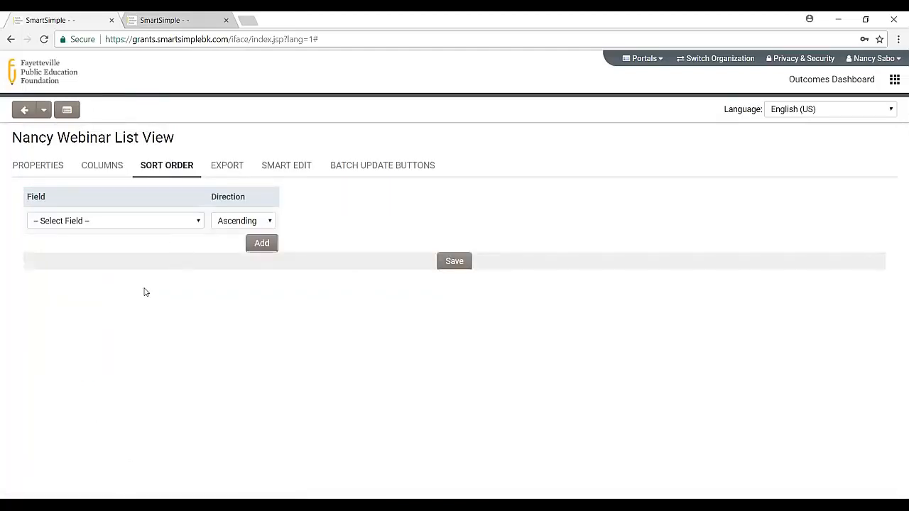
click(199, 222)
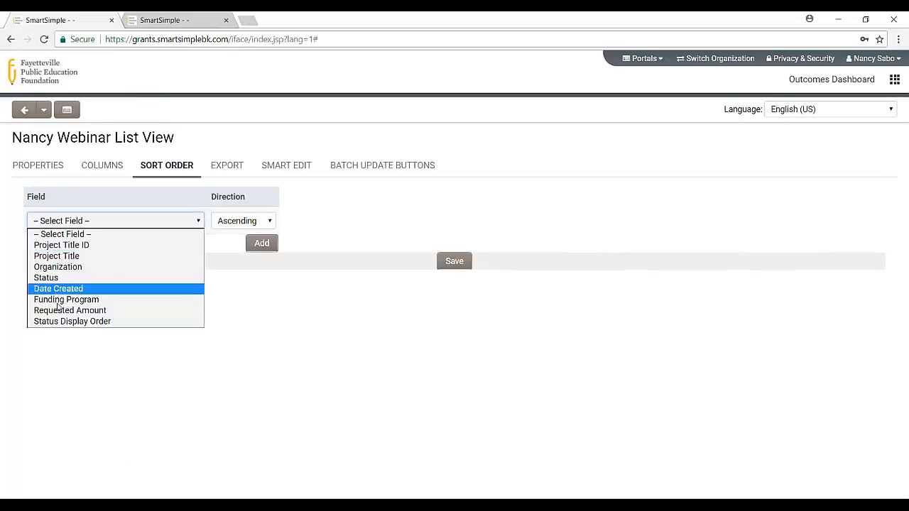
click(77, 355)
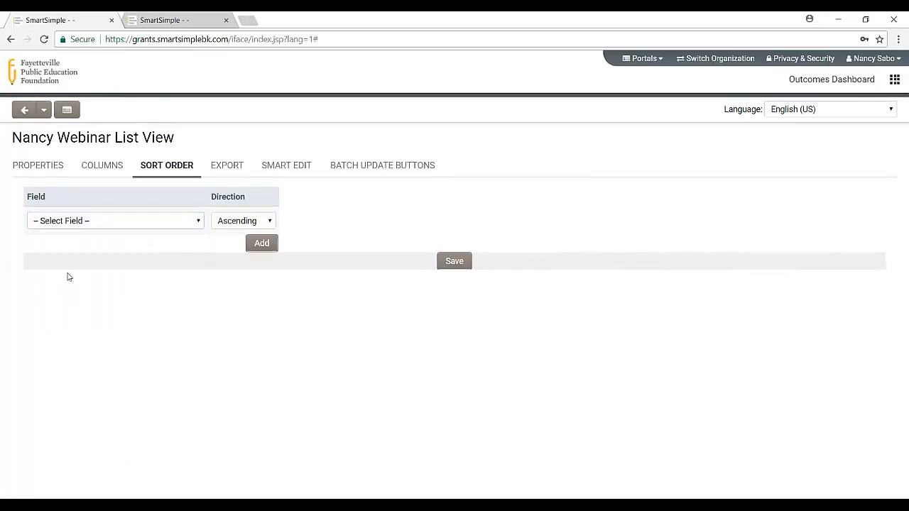
click(225, 169)
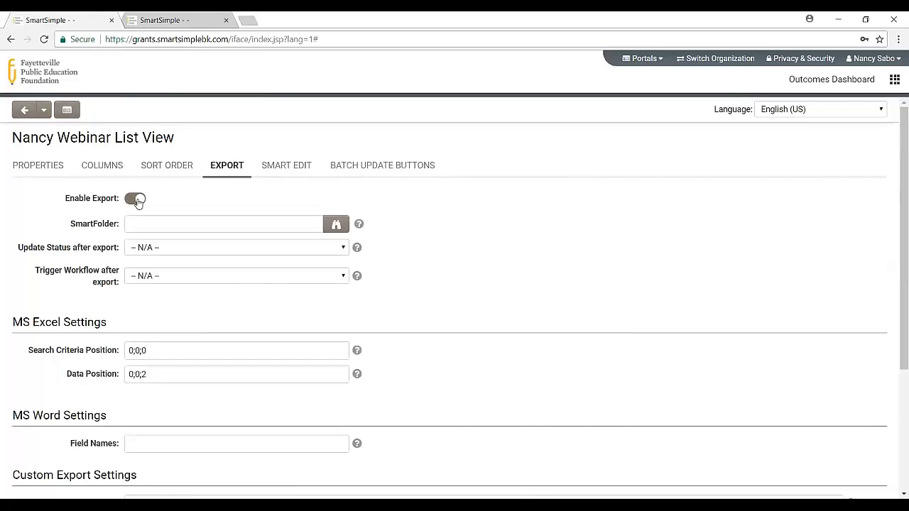
Step: Return to the Grants list browser tab and deselect the grants in rows 3 to 6
click(156, 20)
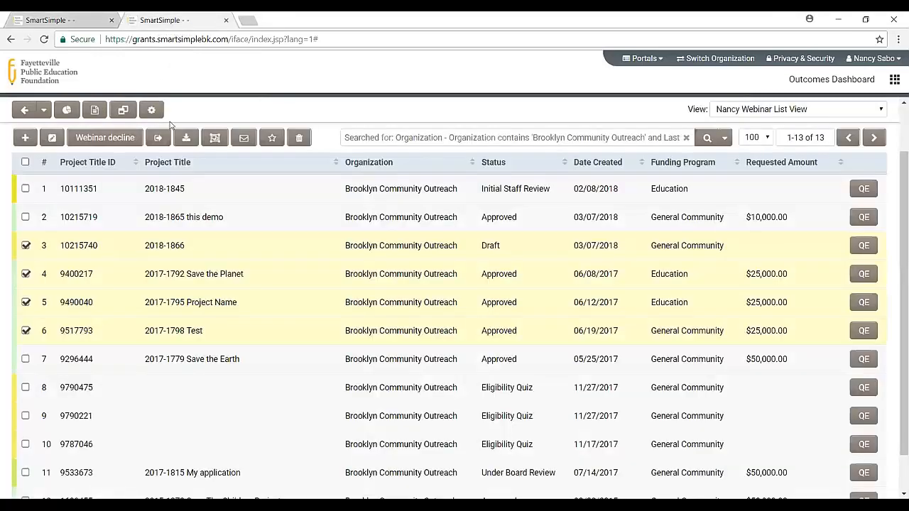
click(26, 246)
click(25, 274)
click(26, 303)
click(25, 331)
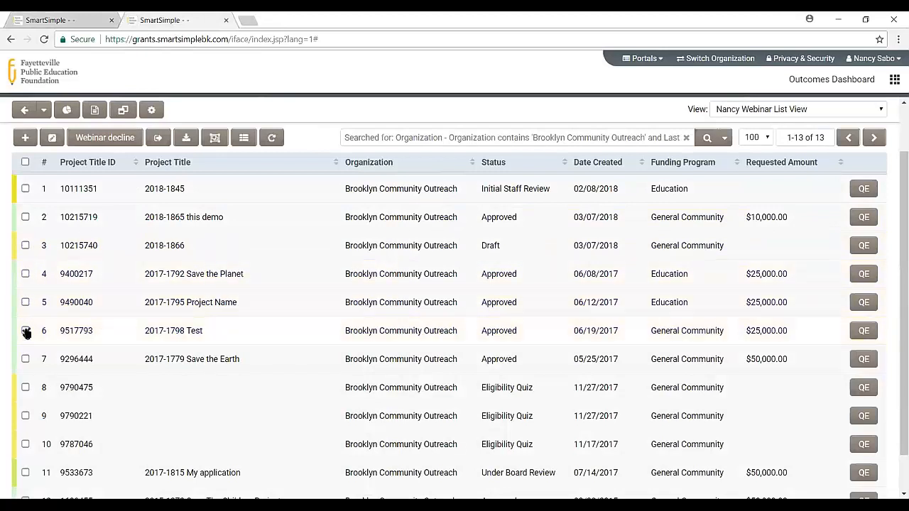
Step: Export the Grants list, submit the query export, and close the Query Export browser tab
click(157, 138)
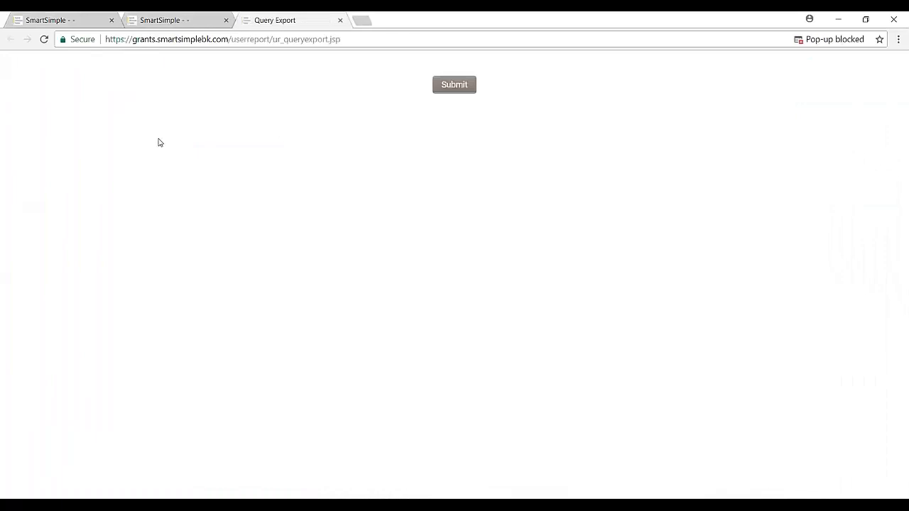
click(446, 86)
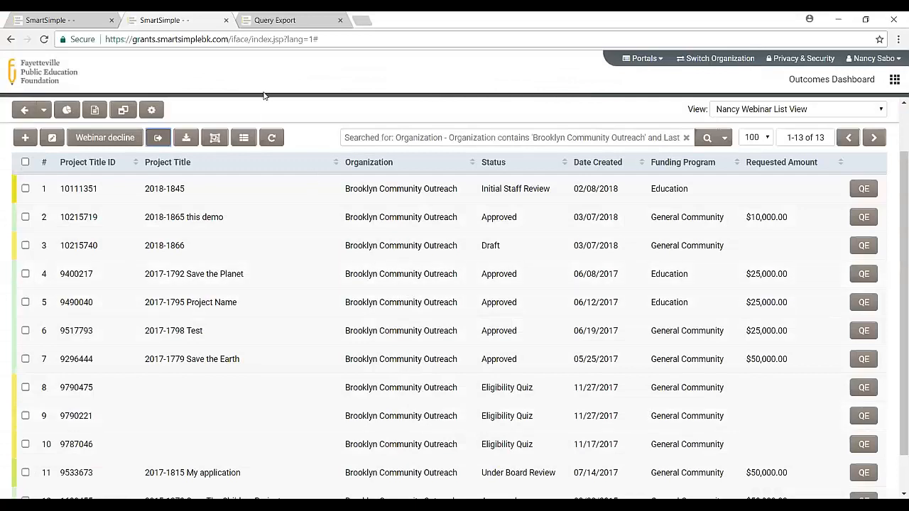
click(341, 20)
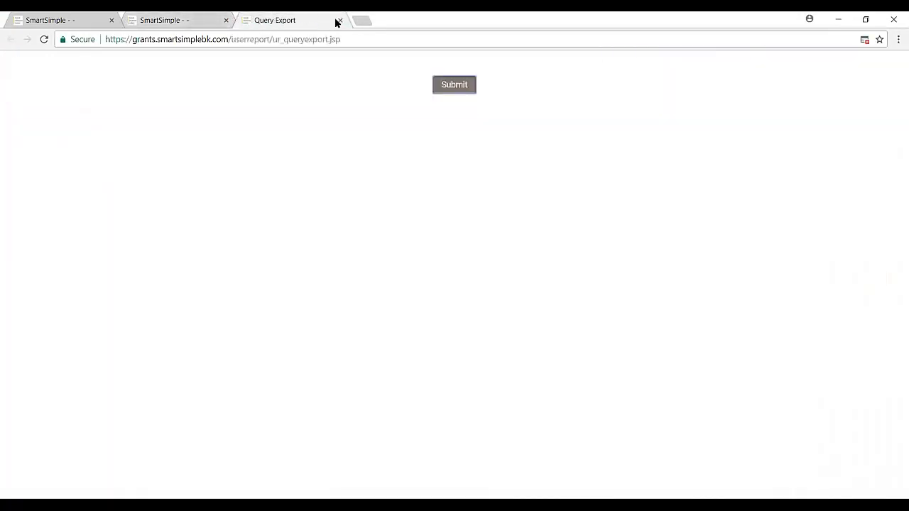
Step: Close the Query Export browser tab and review which fields the webinar list view enables for quick edit in Smart Edit
click(340, 20)
click(110, 20)
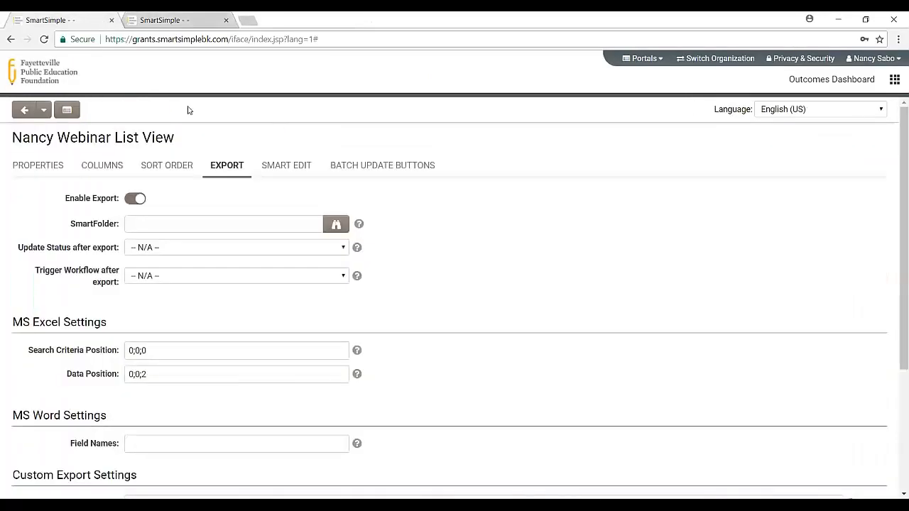
click(282, 166)
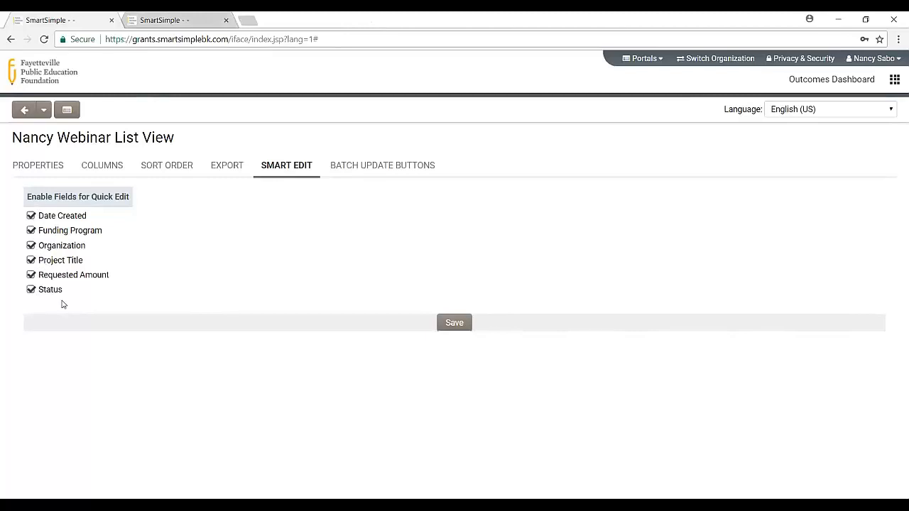
Step: In the Grants list, quick edit grant 2018-1866 to set its status to Submitted, and save it
click(173, 20)
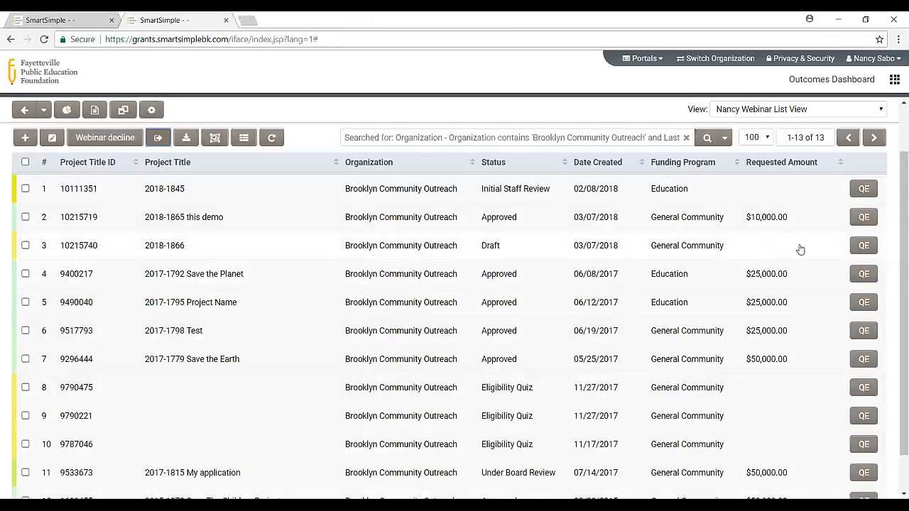
click(864, 246)
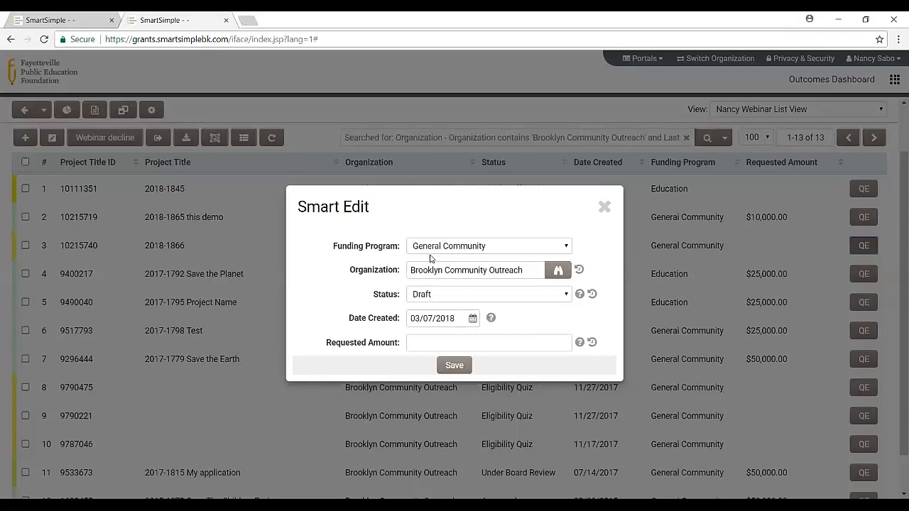
click(53, 20)
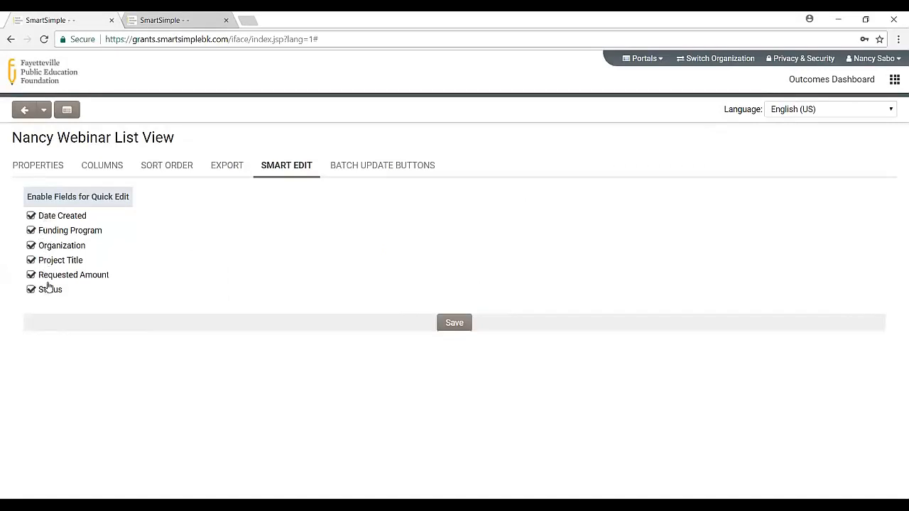
click(184, 23)
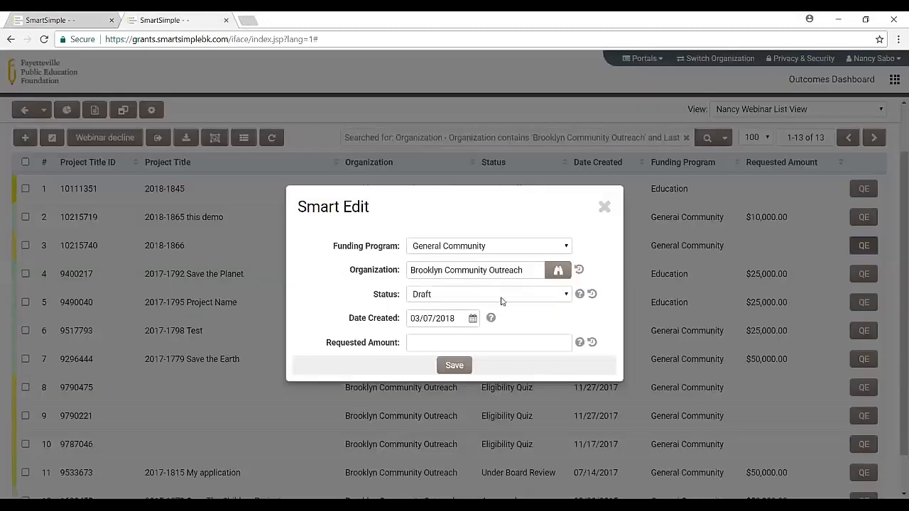
click(567, 294)
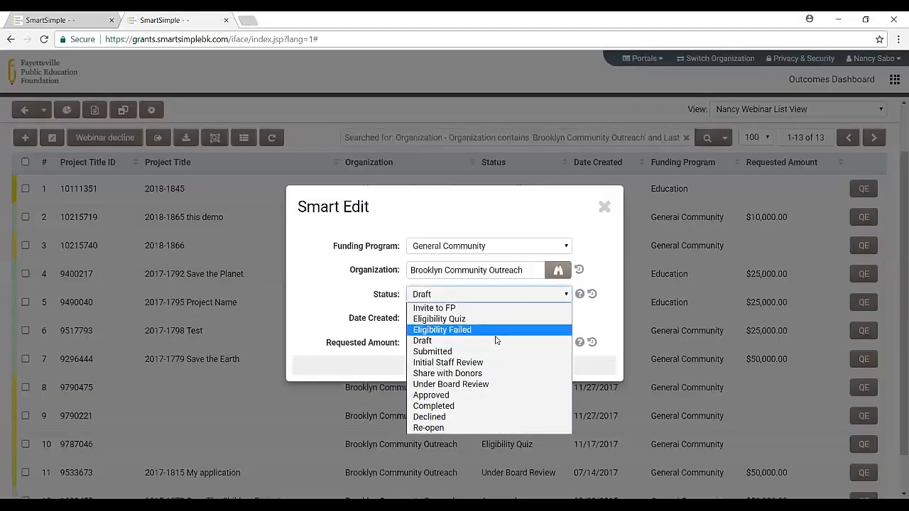
click(447, 351)
click(453, 366)
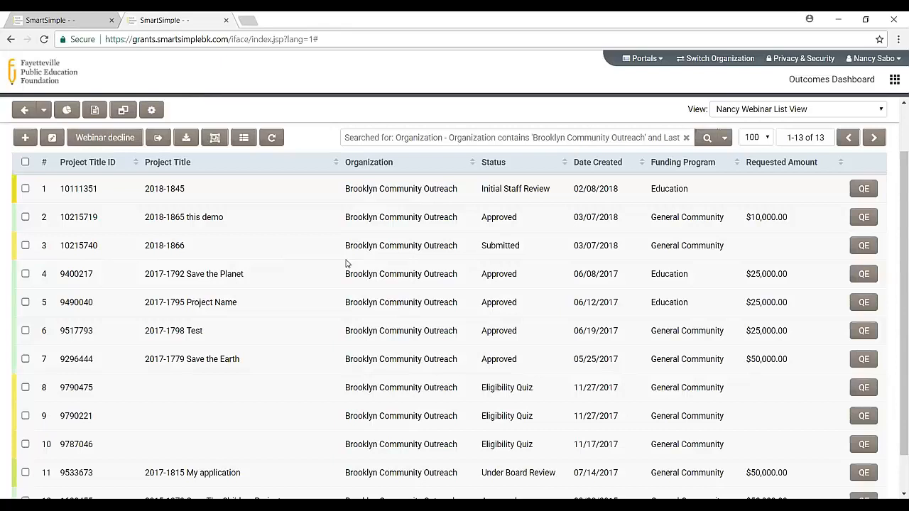
Step: Review the list view's batch update buttons, and select grant 2018-1845 in the Grants list to check the standard Batch Update options
click(105, 21)
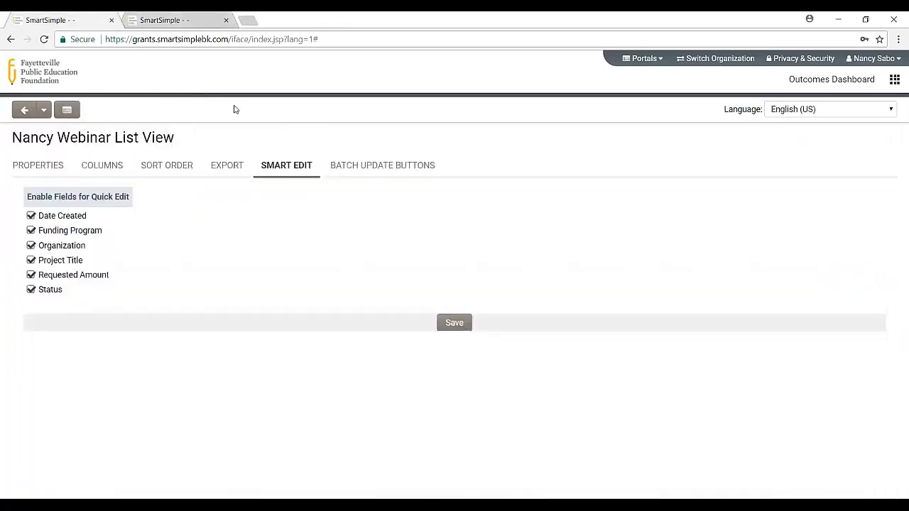
click(355, 164)
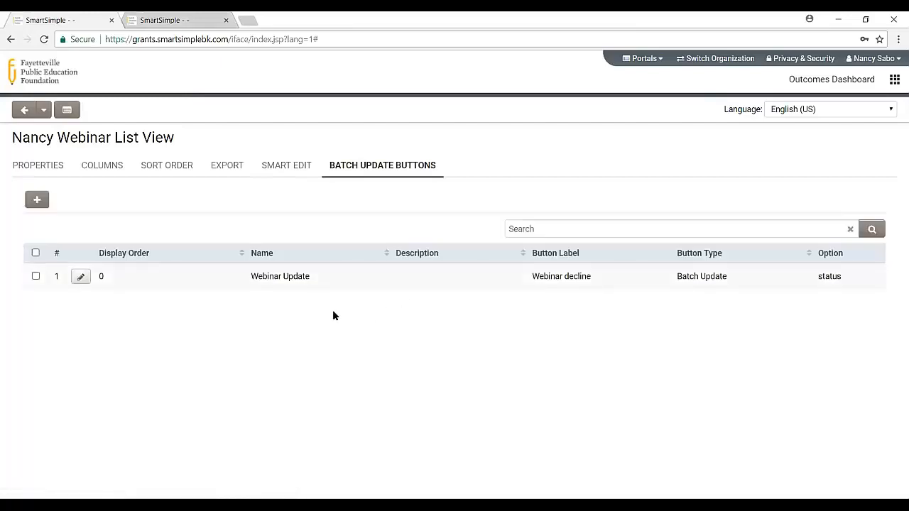
click(163, 27)
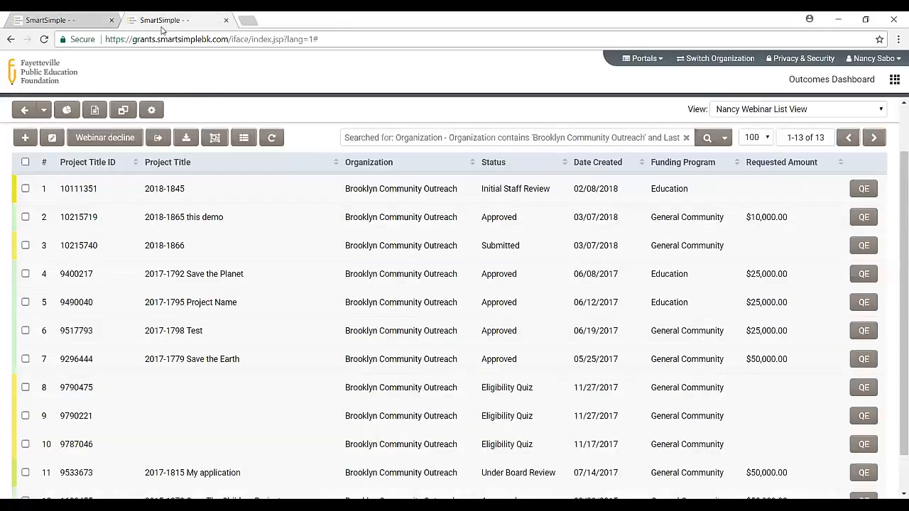
click(26, 188)
click(52, 143)
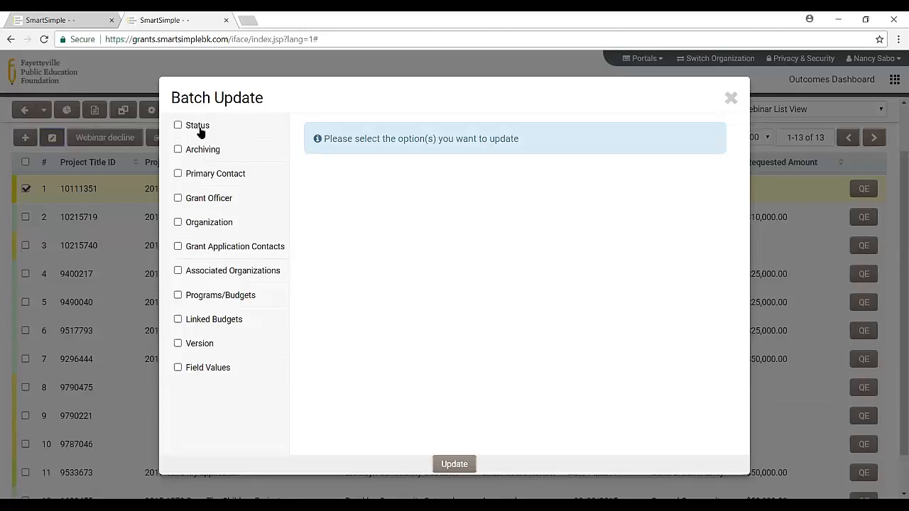
click(732, 98)
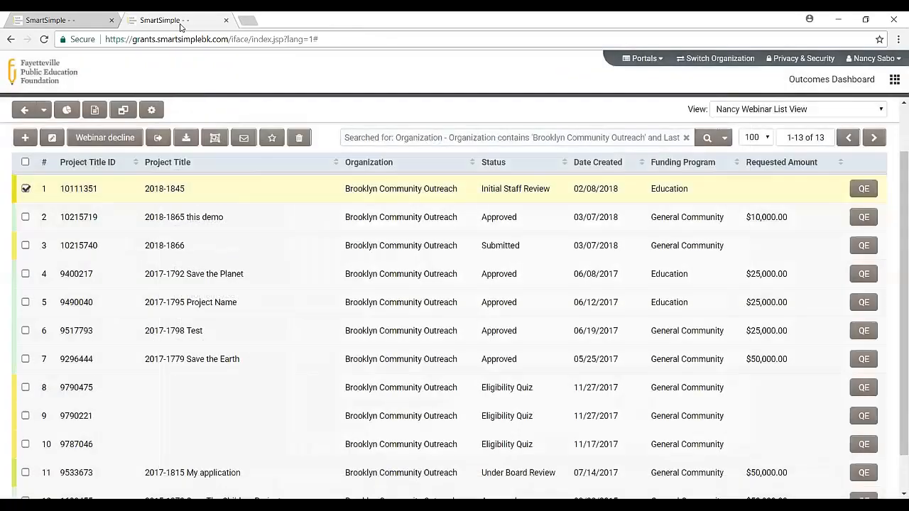
Step: Review the settings of the Webinar Update batch update button and return to the Grants list browser tab
click(83, 24)
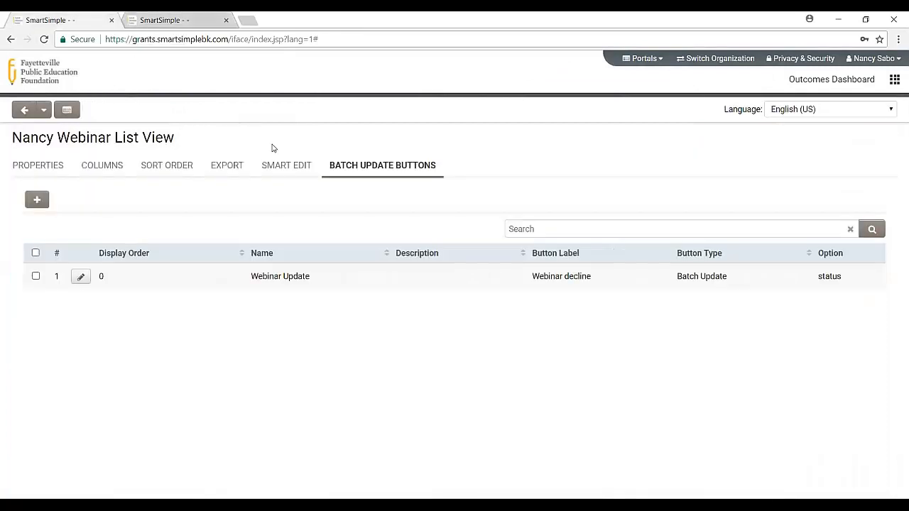
click(81, 277)
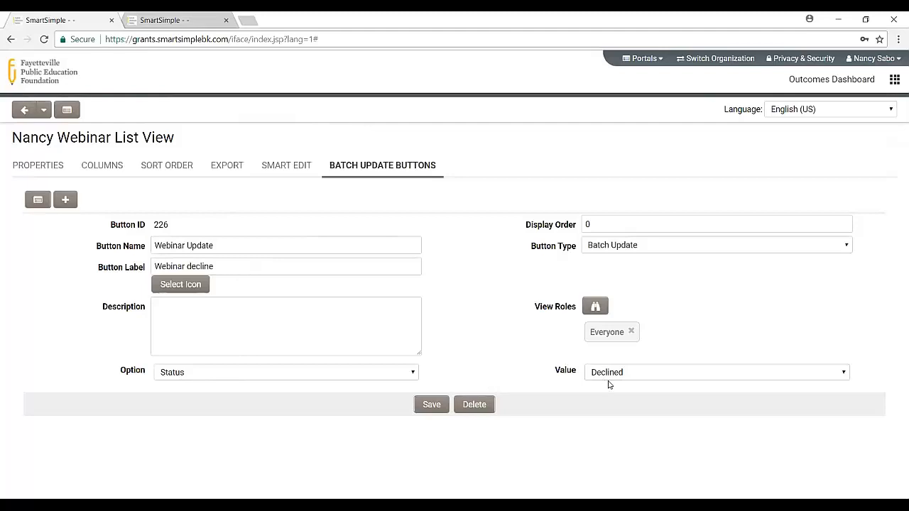
click(148, 23)
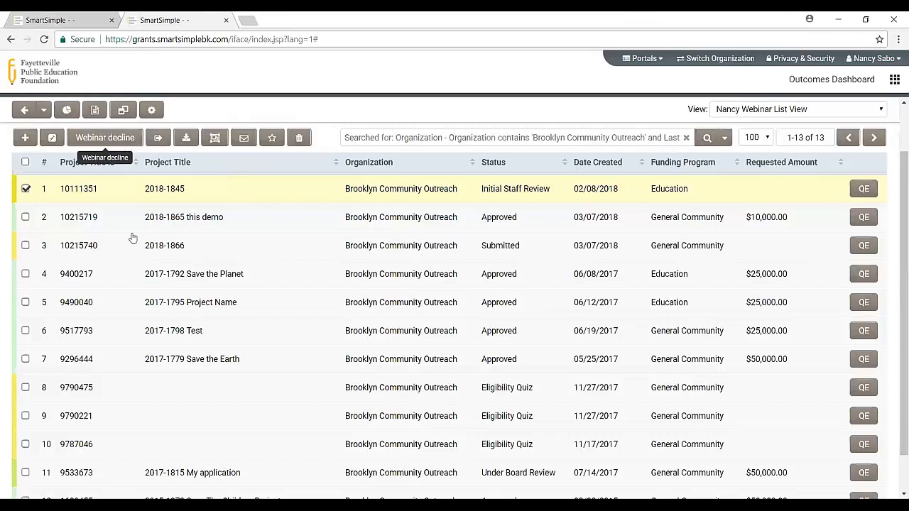
Step: Add the grants in rows 2 to 8 to the selection and apply the Webinar decline batch update
click(26, 218)
click(25, 245)
click(27, 274)
click(26, 302)
click(26, 331)
click(25, 359)
click(26, 388)
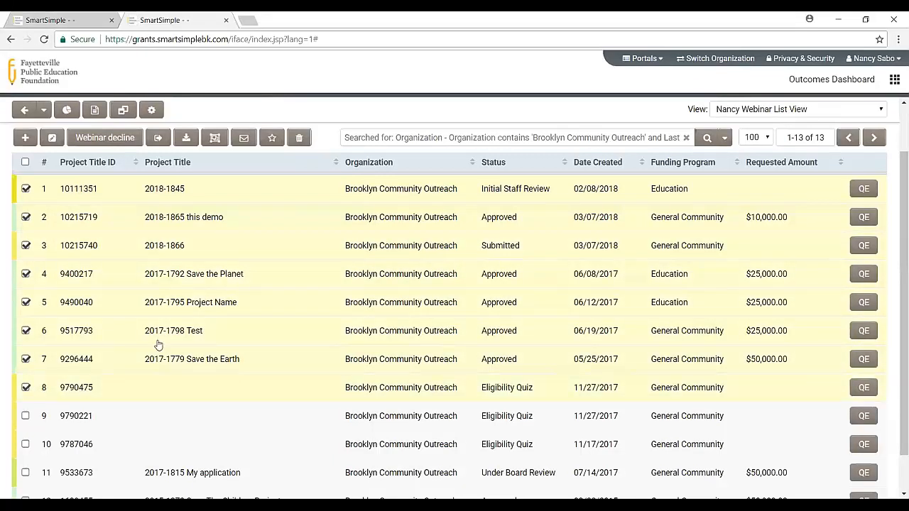
click(112, 140)
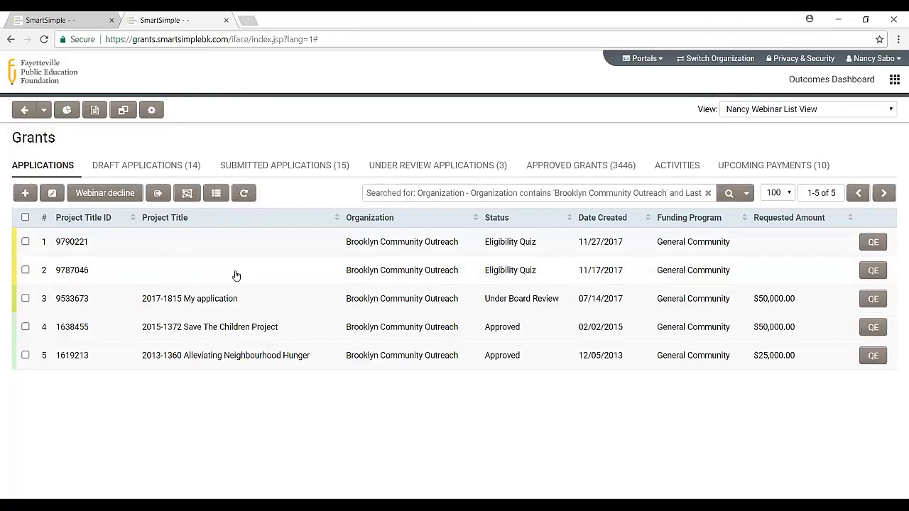
Step: Open the System Administrator role for editing from the User Roles in Roles and Security
click(895, 80)
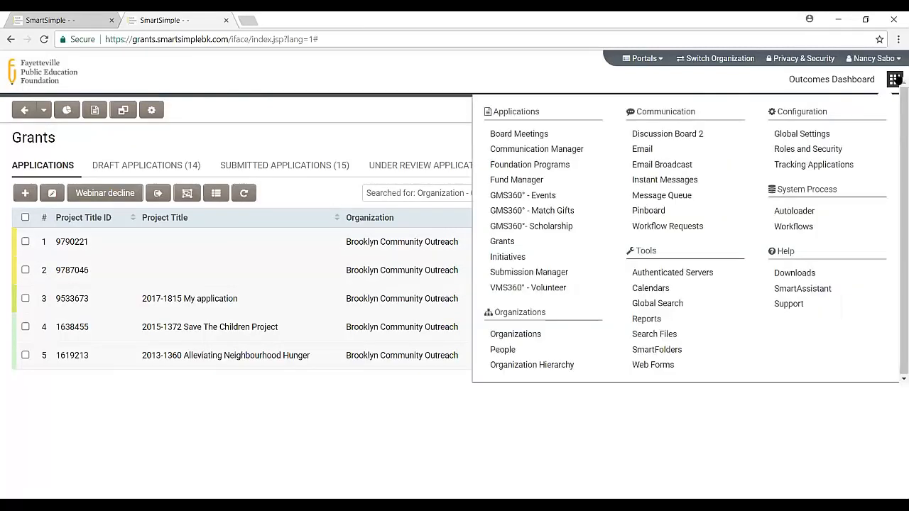
click(815, 149)
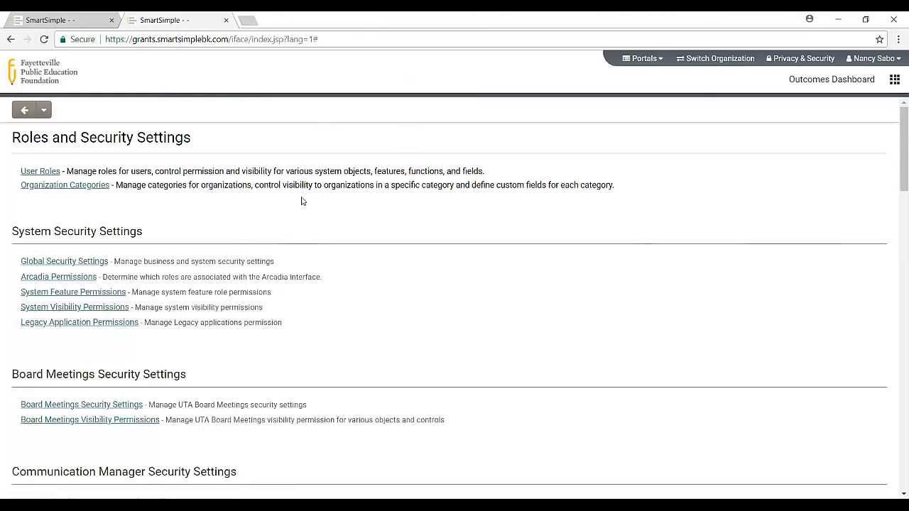
click(43, 174)
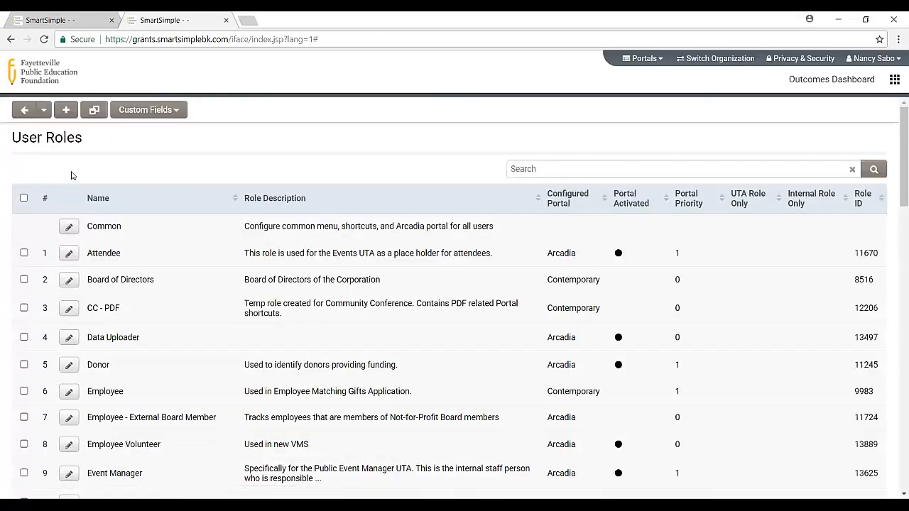
scroll(305, 183, down, 12)
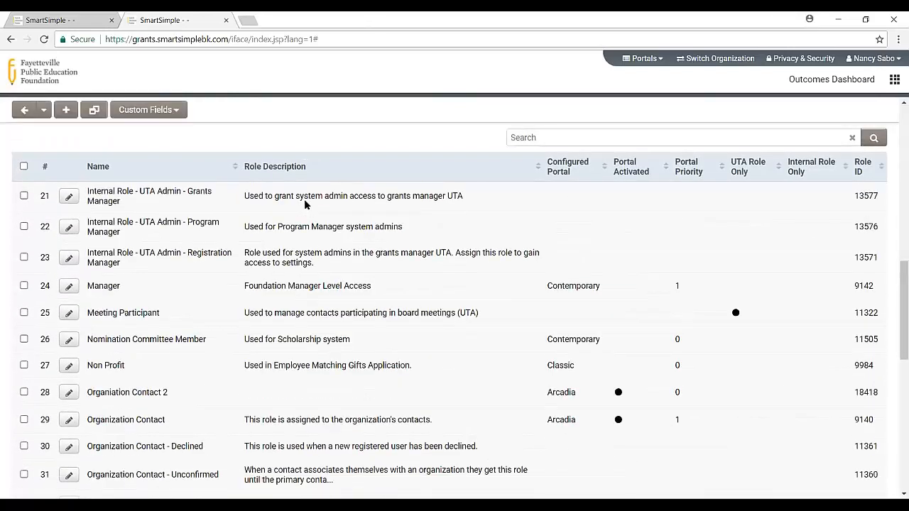
scroll(307, 206, down, 2)
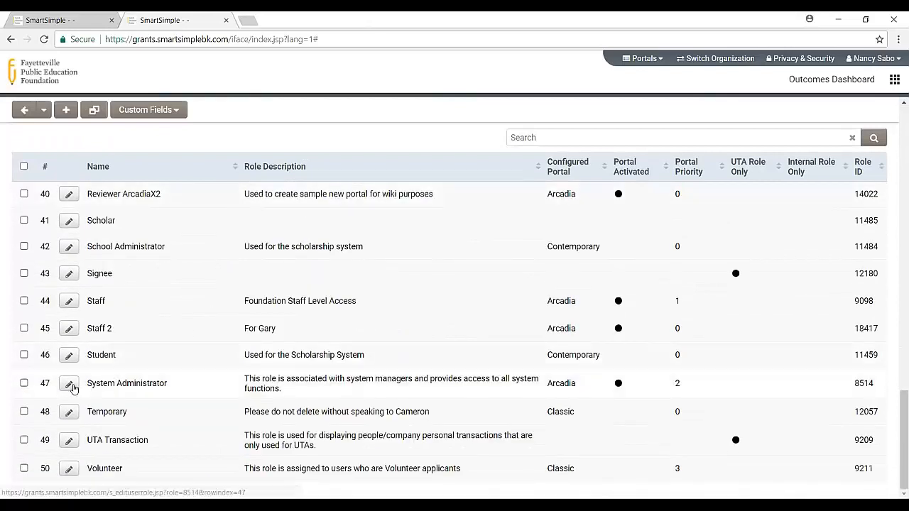
click(68, 384)
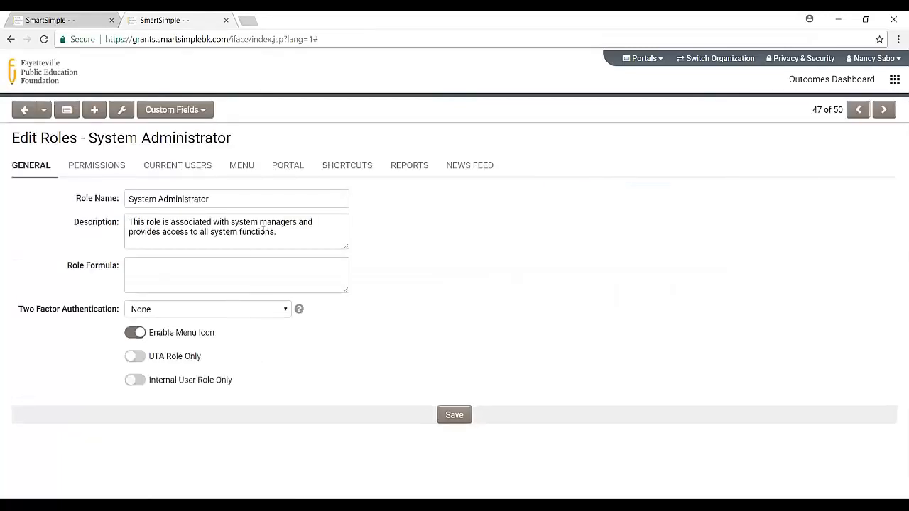
Step: Open the Outcomes Dashboard main menu item in the role's Arcadia portal and review its sections
click(291, 167)
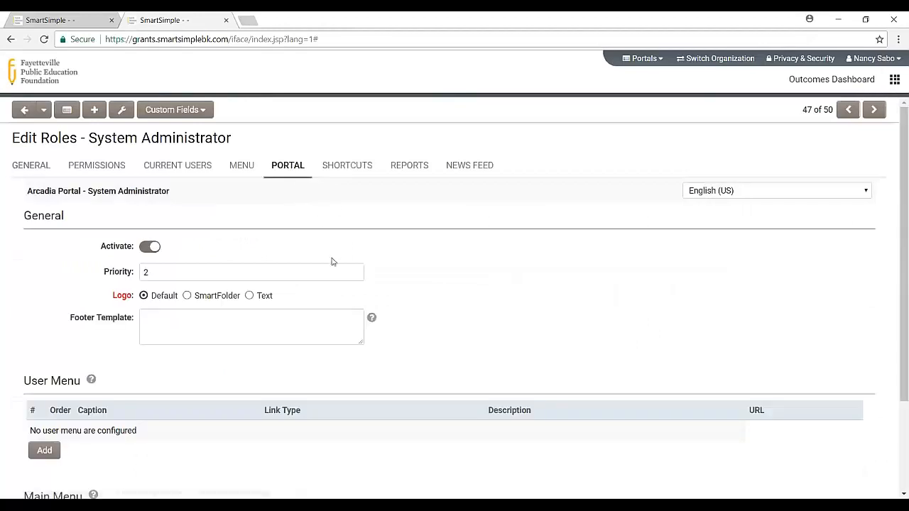
scroll(334, 256, down, 2)
click(54, 431)
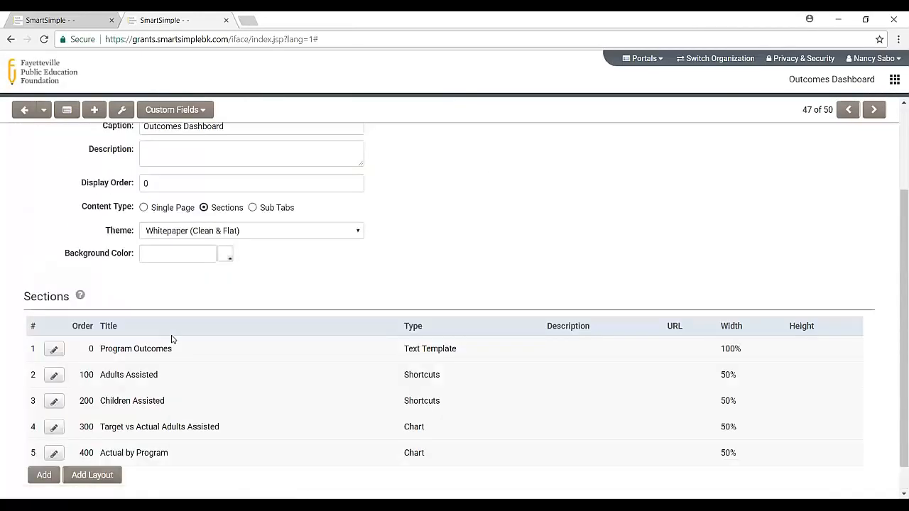
scroll(174, 332, down, 1)
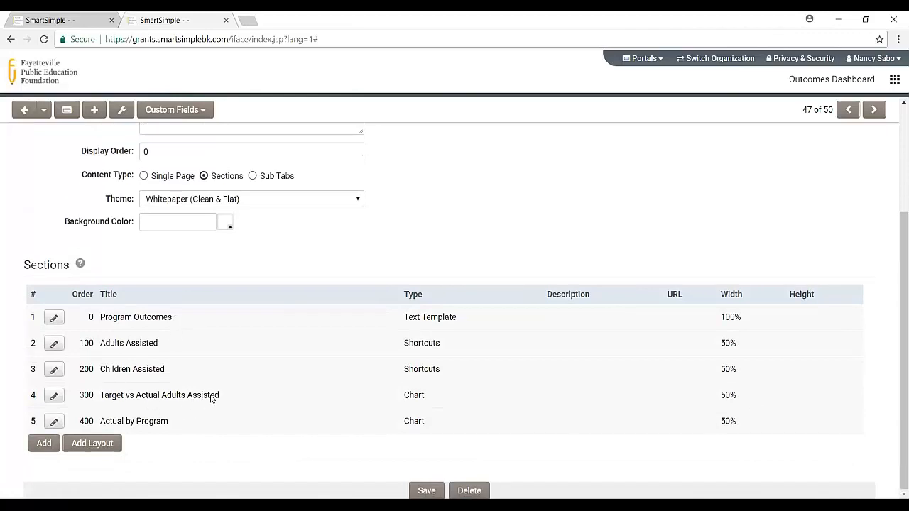
scroll(215, 392, up, 3)
scroll(215, 392, down, 3)
Step: Open the Actual by Program section and review its layout settings, chart settings and Chart List View choices
click(54, 422)
scroll(227, 280, up, 2)
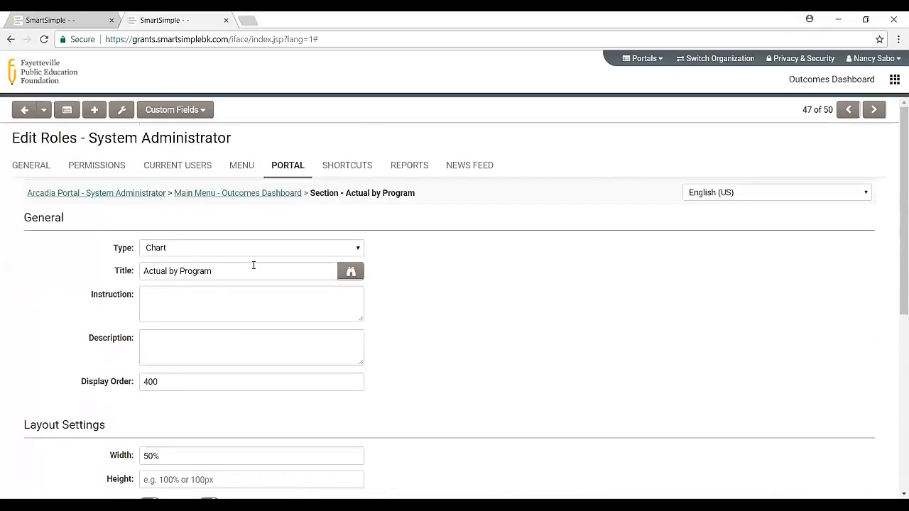
scroll(253, 264, down, 4)
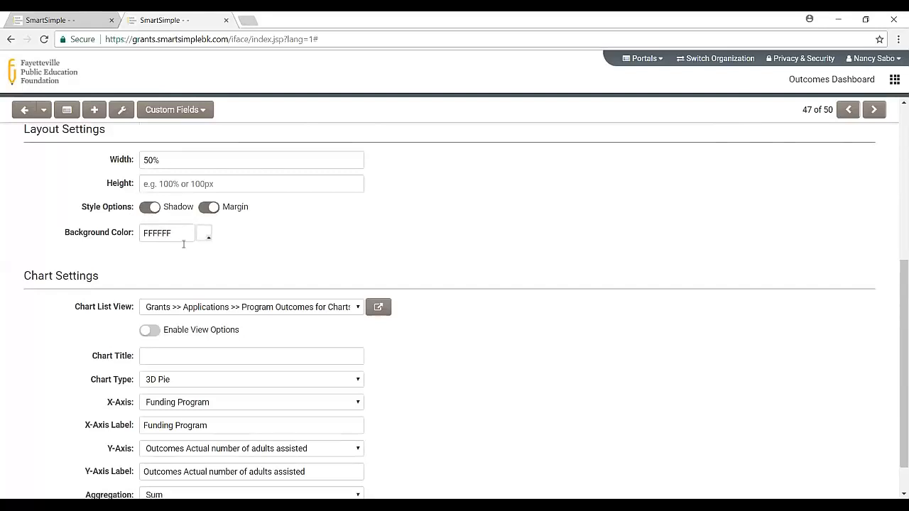
scroll(229, 255, down, 2)
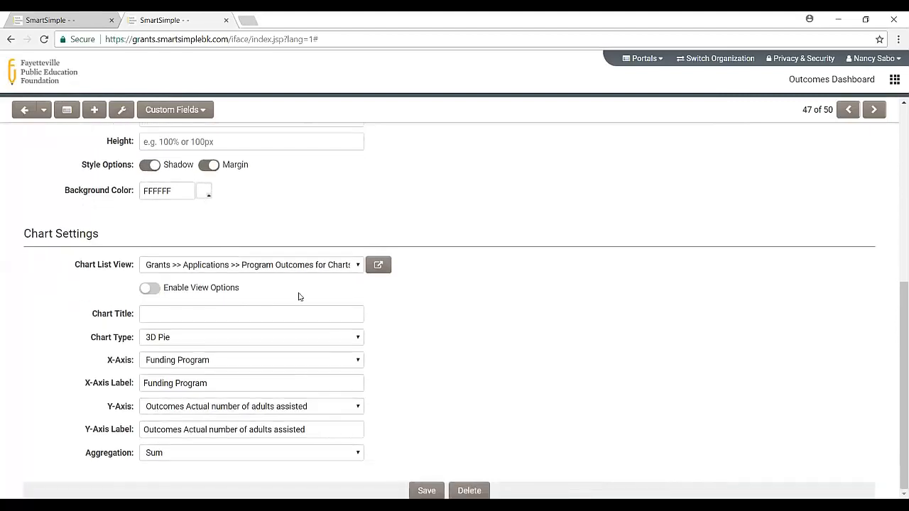
click(359, 266)
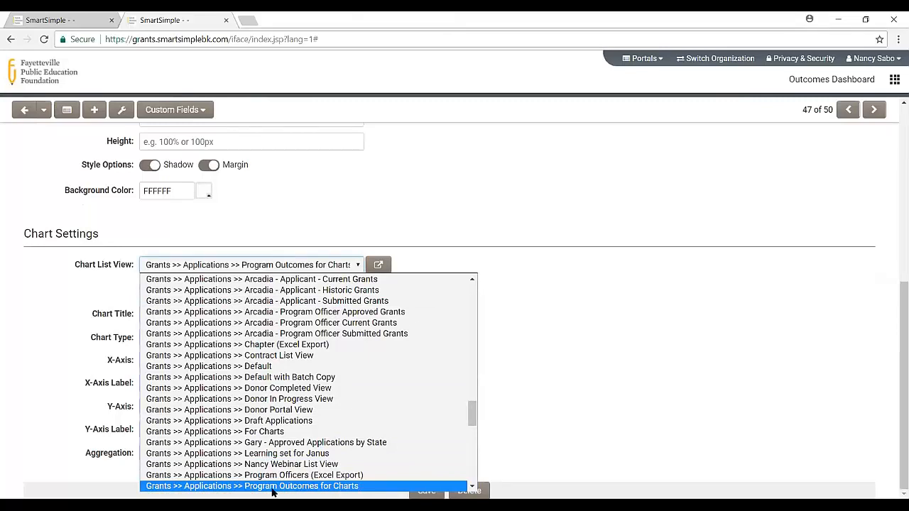
click(557, 314)
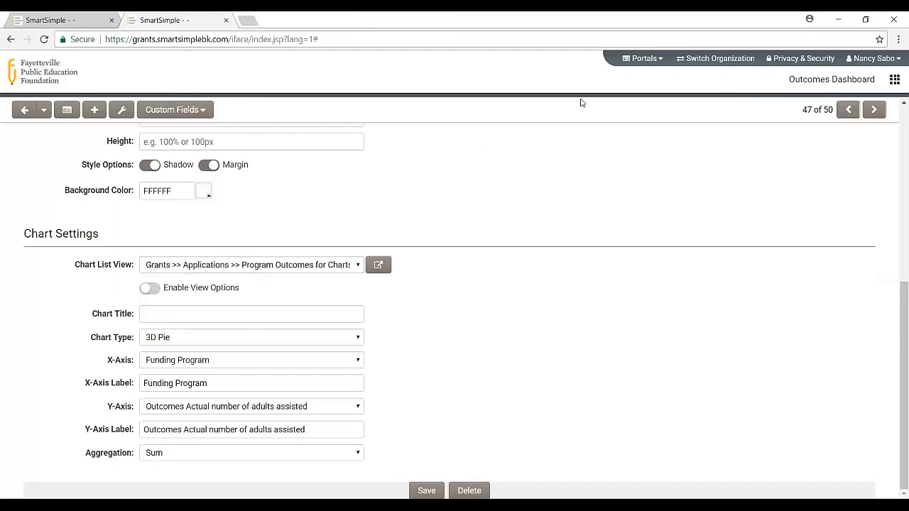
Step: Switch to the portal showing the Program Outcomes dashboard and drill into General Community in the Actual by Program pie chart
click(643, 58)
click(660, 88)
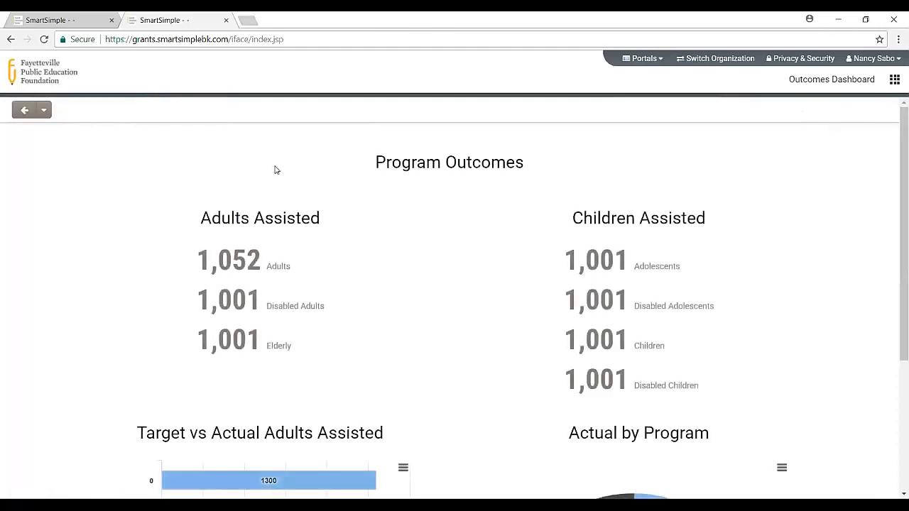
scroll(276, 170, down, 3)
mouse_move(595, 354)
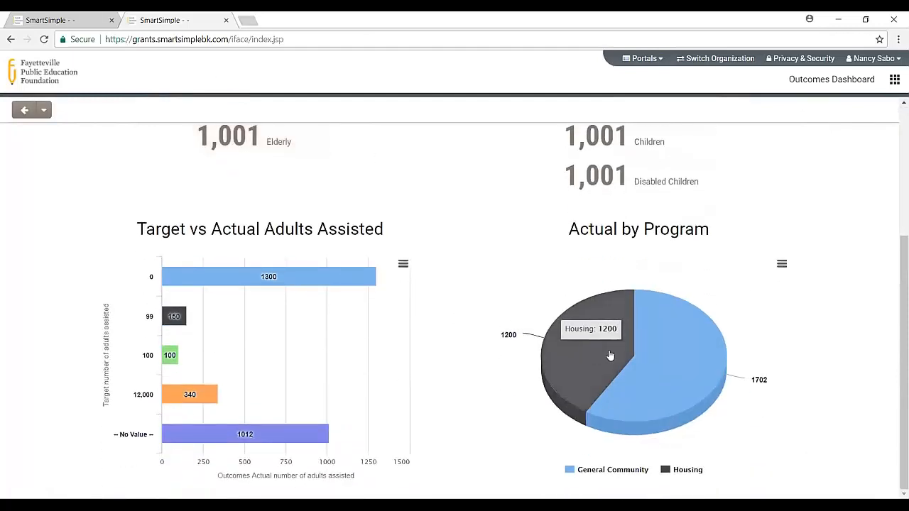
click(662, 343)
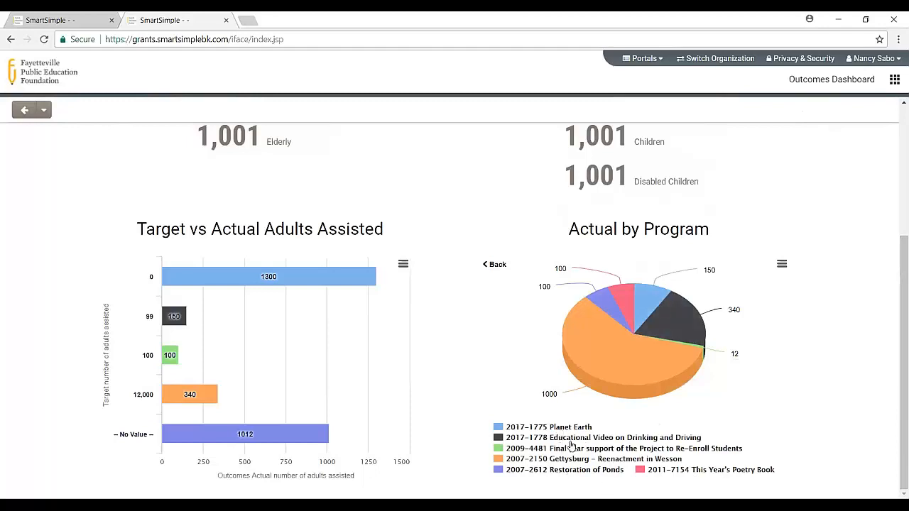
Step: Return the Actual by Program pie chart to its program-level view and review the Program Outcomes dashboard
click(495, 267)
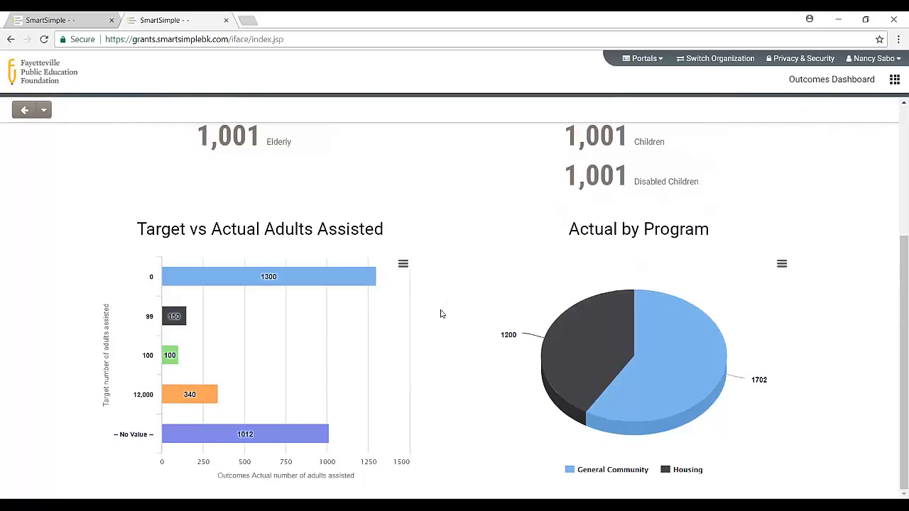
scroll(440, 313, up, 3)
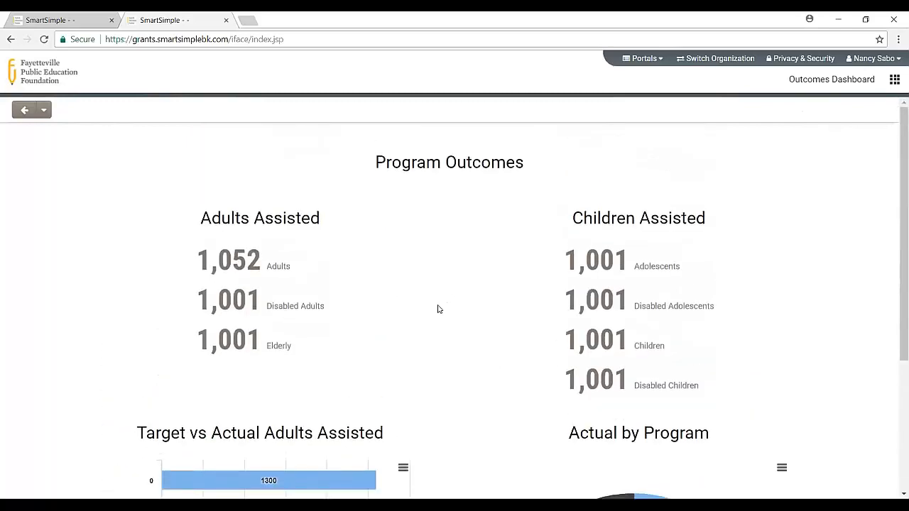
scroll(438, 309, down, 3)
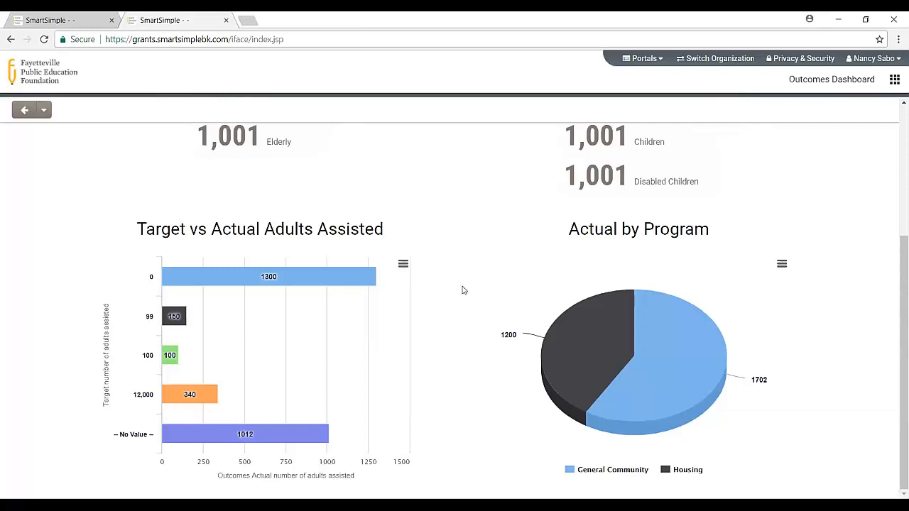
scroll(462, 289, up, 3)
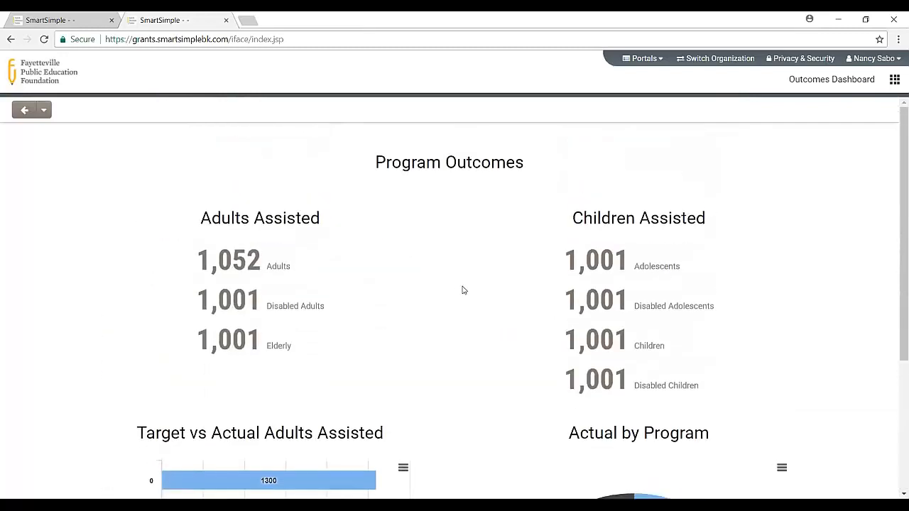
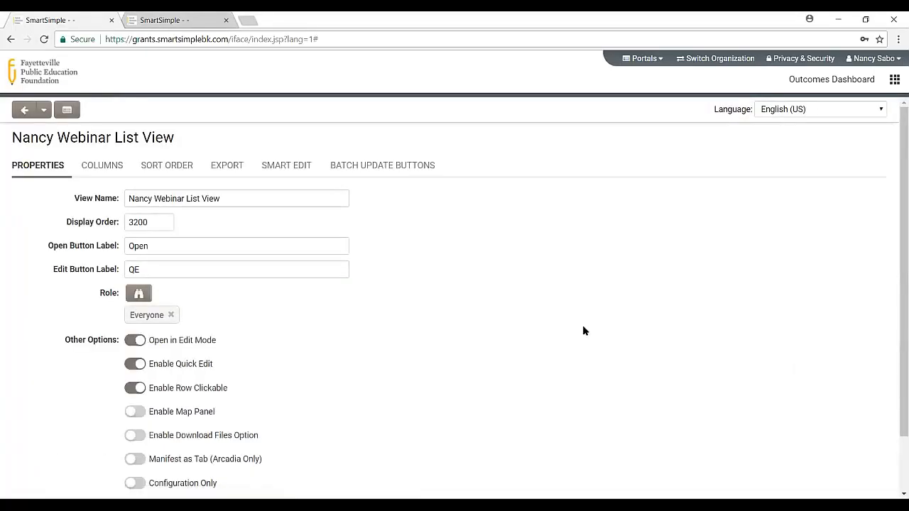
Step: Request deletion of the webinar list view and decline the deletion
scroll(582, 328, down, 2)
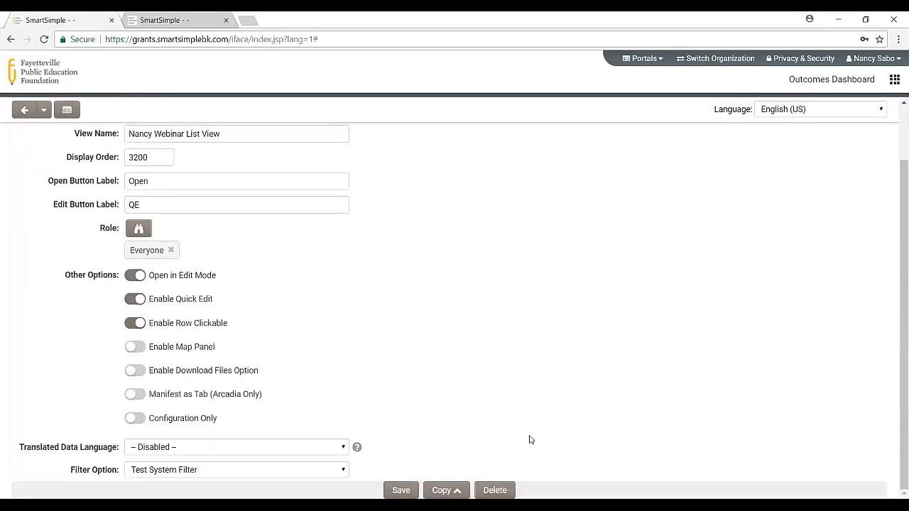
click(495, 490)
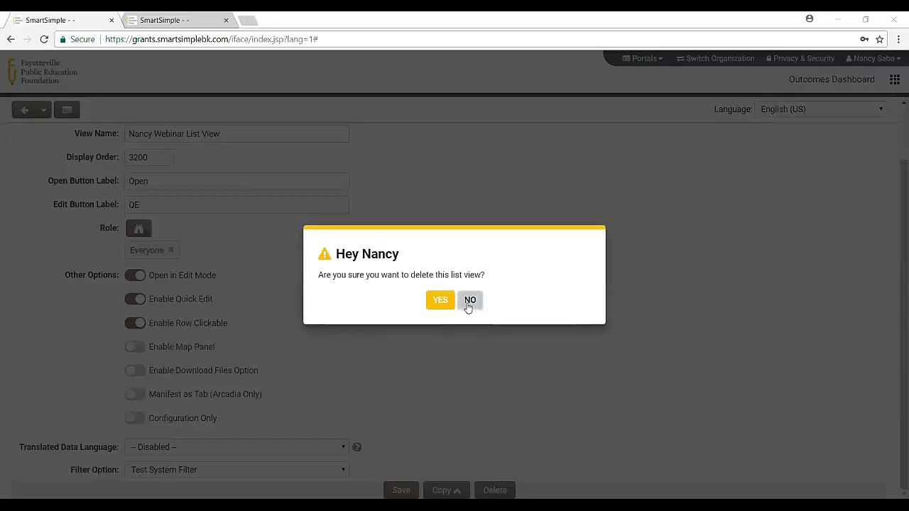
click(440, 300)
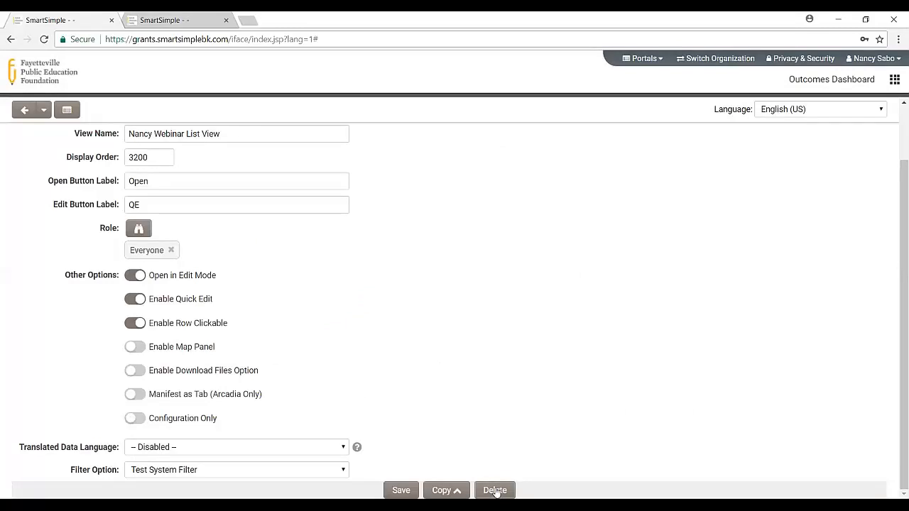
click(495, 491)
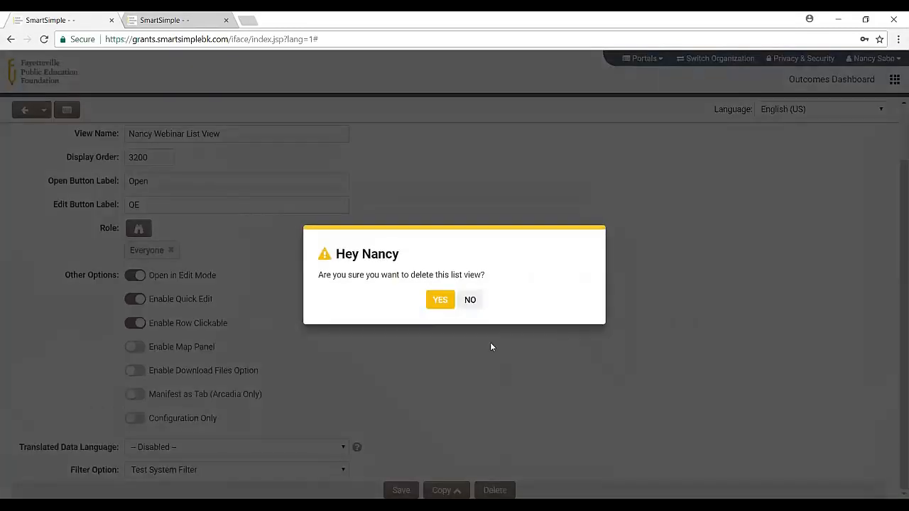
click(470, 301)
Step: Leave the list view settings and display the system Search Filters for Staff & Contact from Global Settings
click(33, 105)
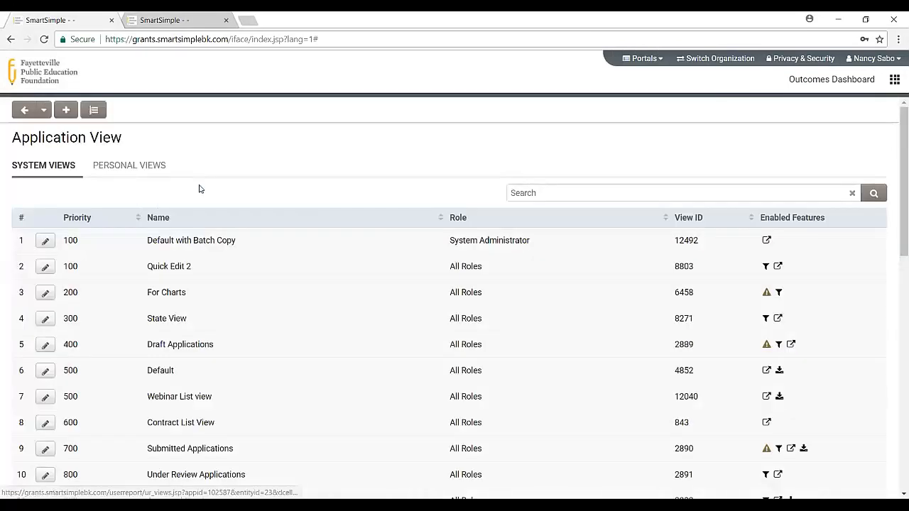
drag(506, 163, 838, 110)
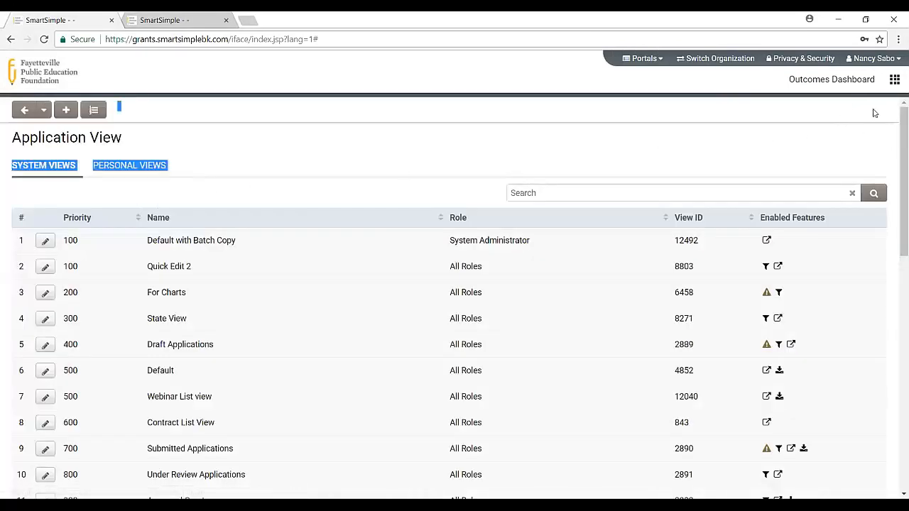
click(894, 80)
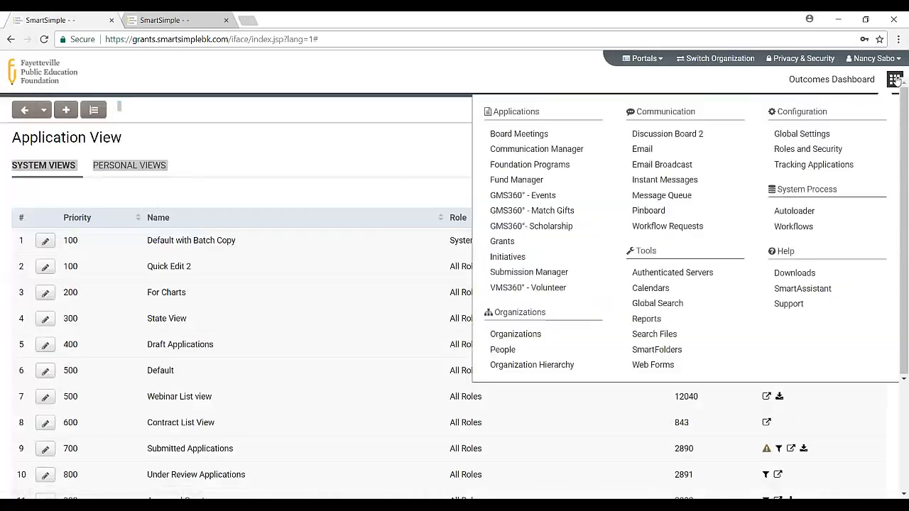
click(802, 135)
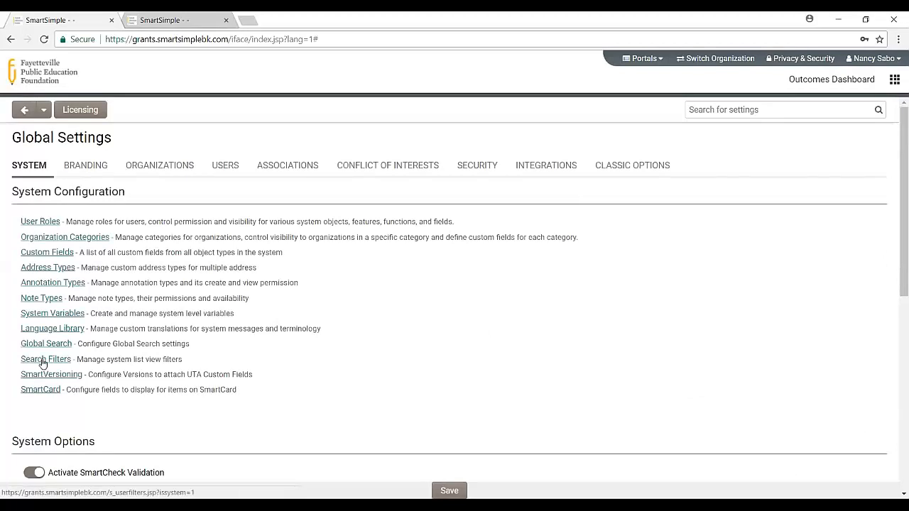
click(43, 360)
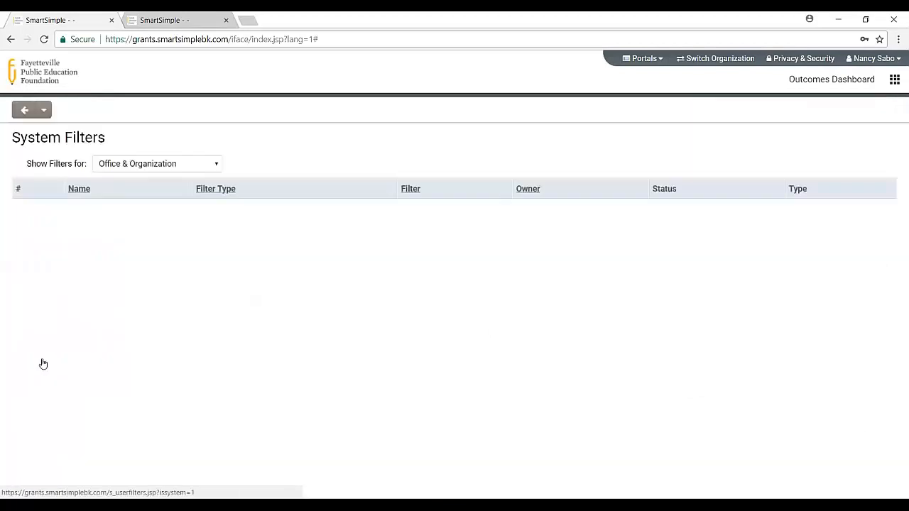
click(177, 164)
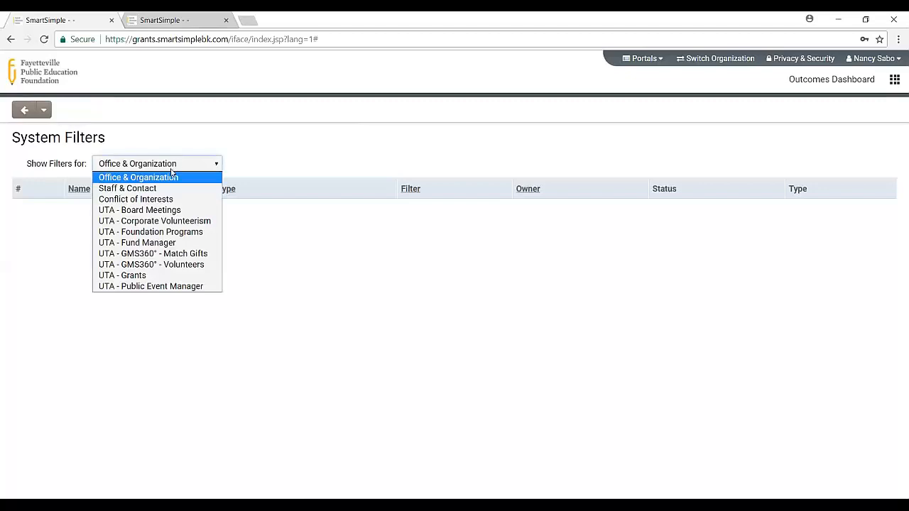
click(122, 189)
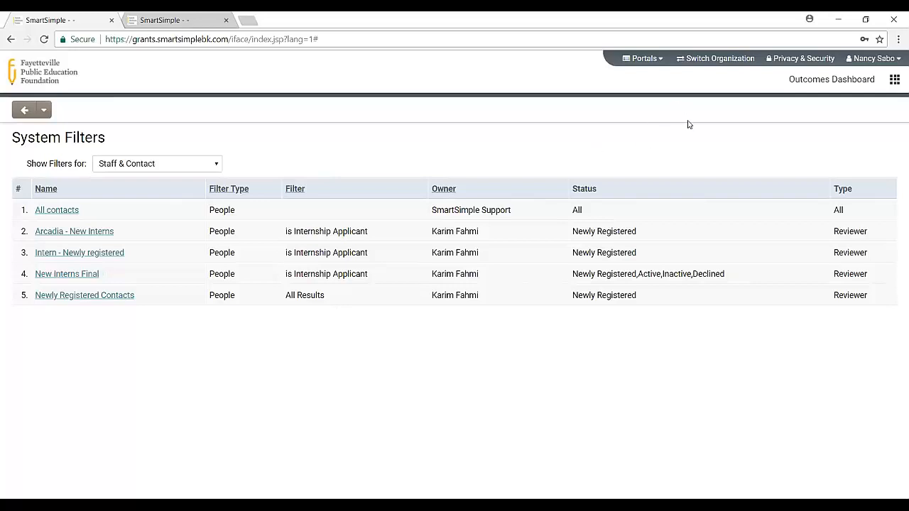
Step: Return to the Outcomes Dashboard and review its Target vs Actual Adults Assisted and Actual by Program charts
drag(676, 88, 787, 80)
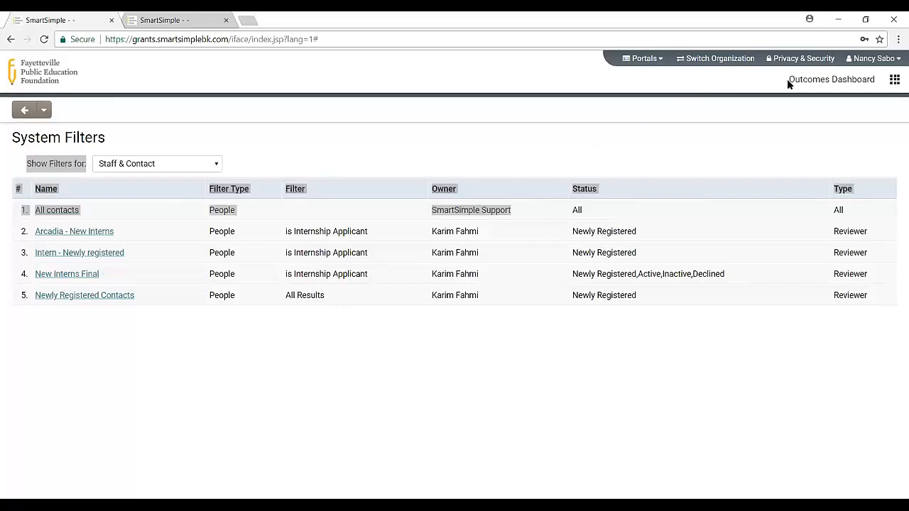
click(787, 79)
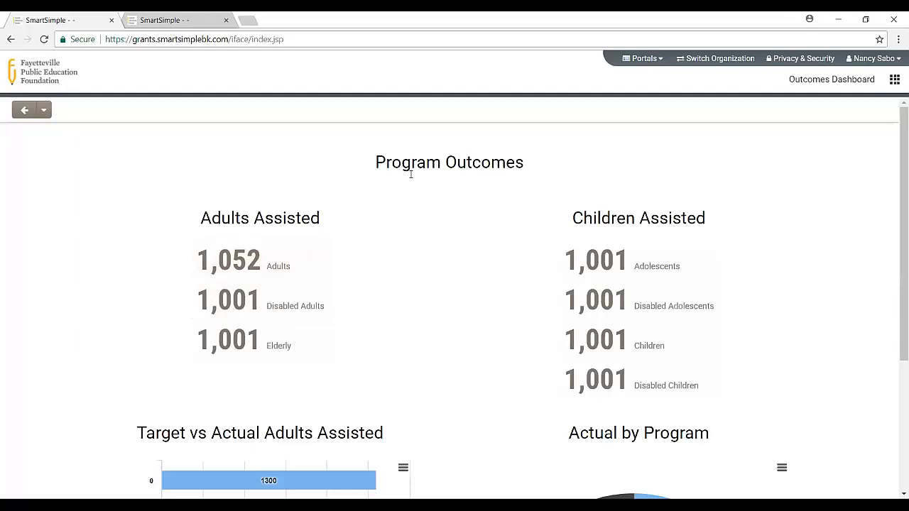
scroll(71, 267, down, 3)
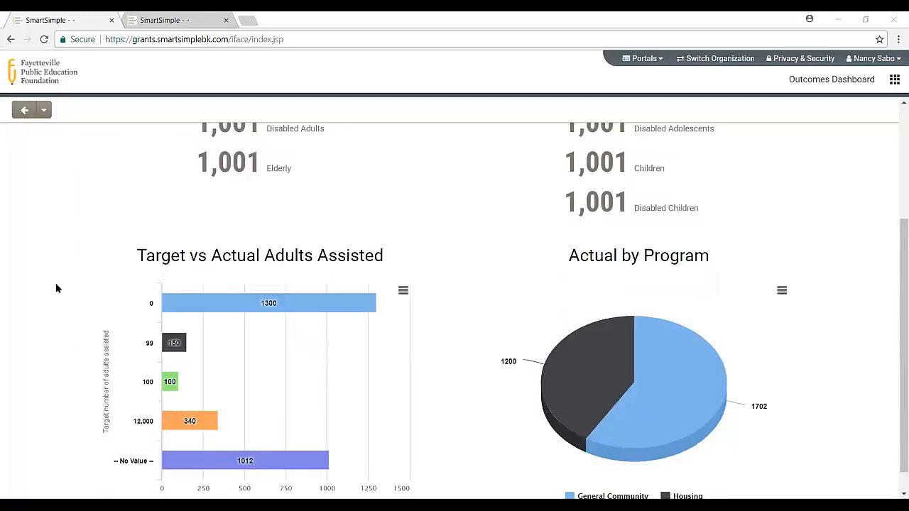
click(403, 291)
scroll(131, 169, up, 3)
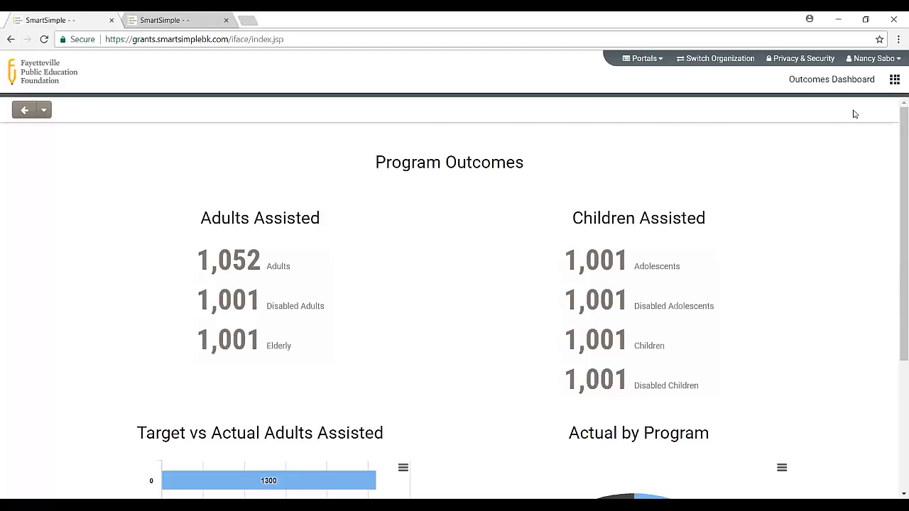
Step: Open the List Views configuration for applications from the Grants settings
click(895, 79)
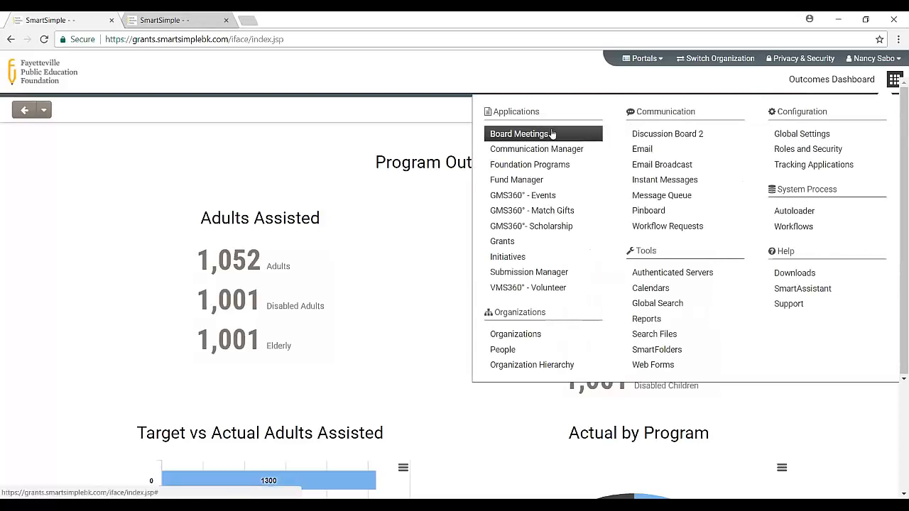
click(523, 242)
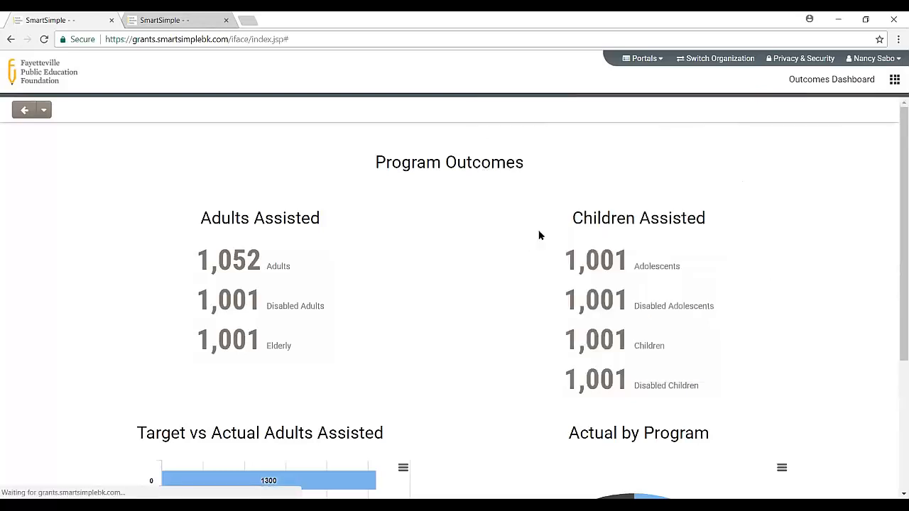
click(123, 110)
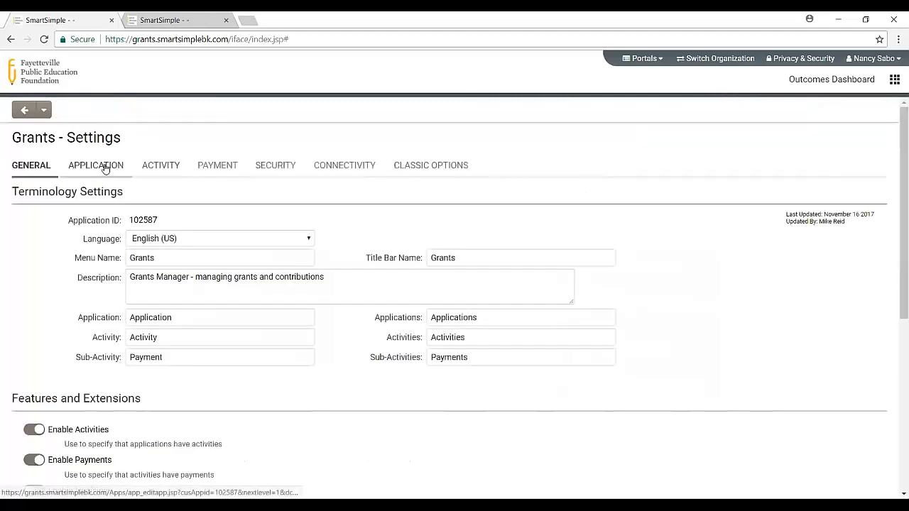
click(117, 166)
scroll(284, 199, down, 3)
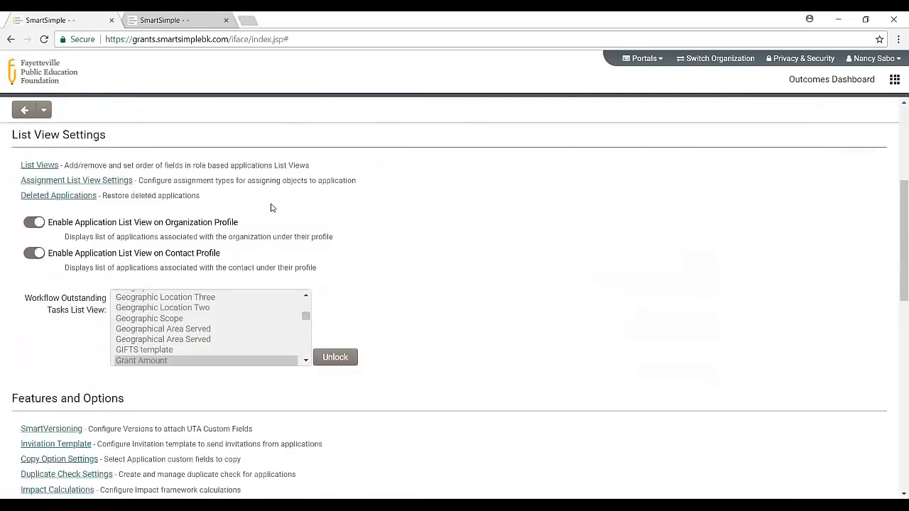
click(51, 175)
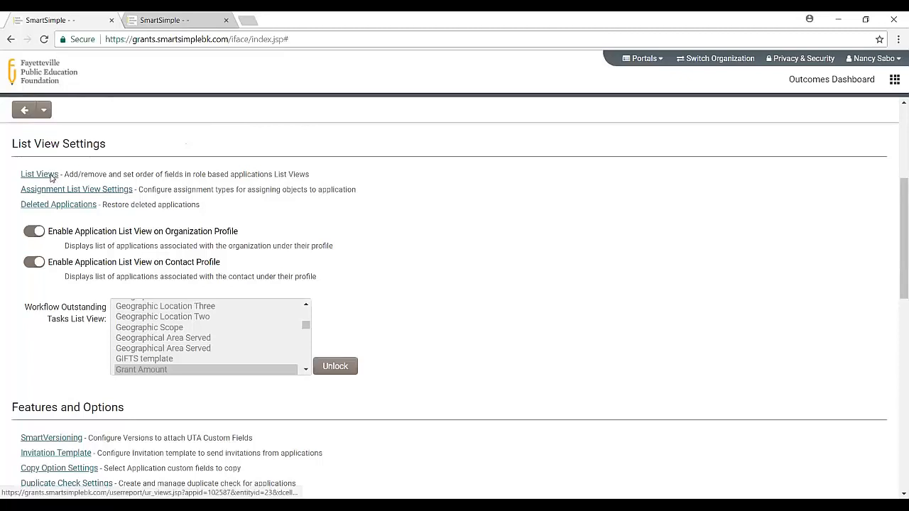
Step: Open the webinar list view from the Application View list, enable Configuration Only and save it
scroll(401, 247, down, 8)
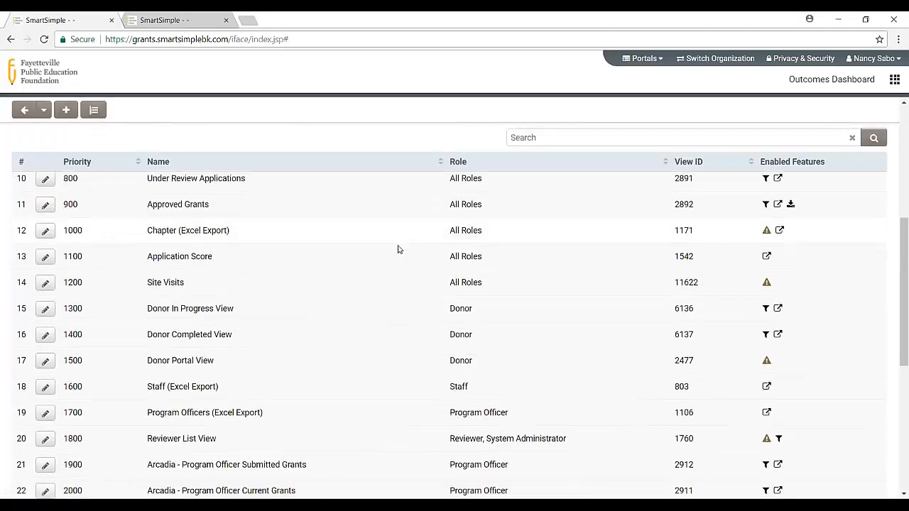
scroll(396, 250, up, 3)
scroll(396, 249, down, 3)
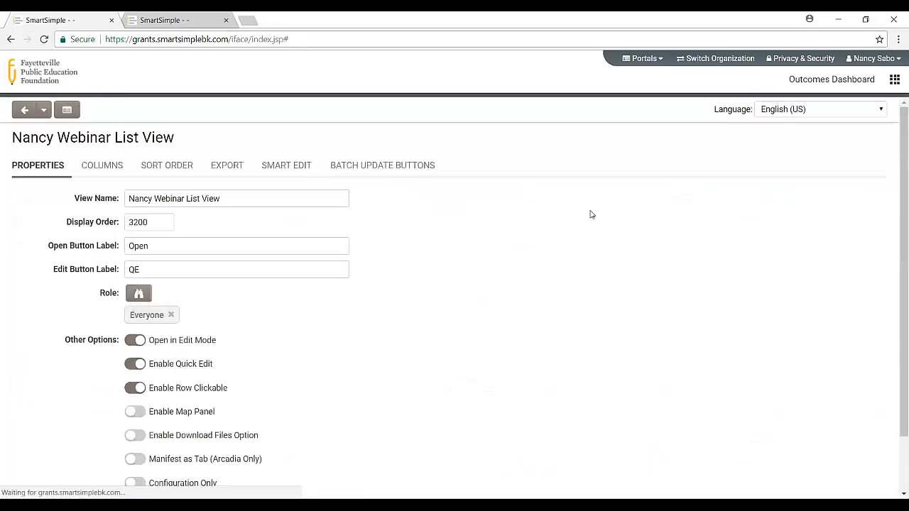
scroll(892, 203, down, 2)
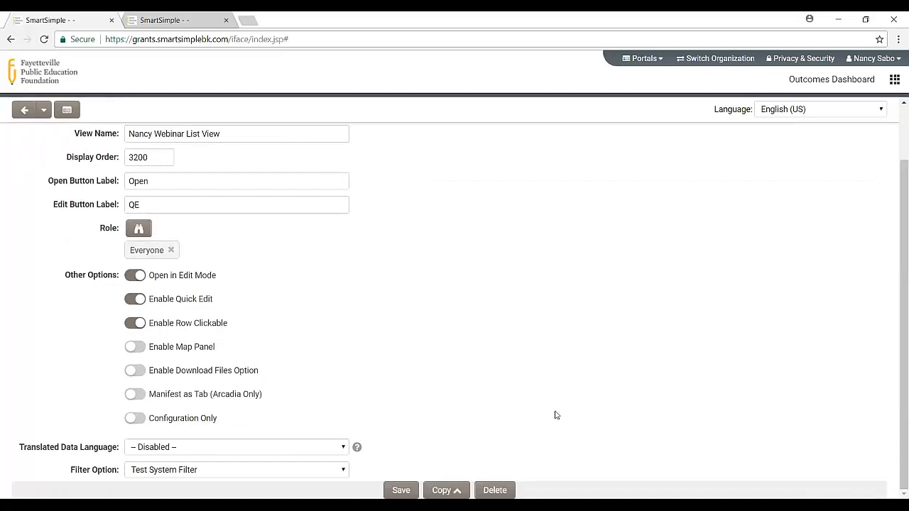
click(134, 419)
click(399, 491)
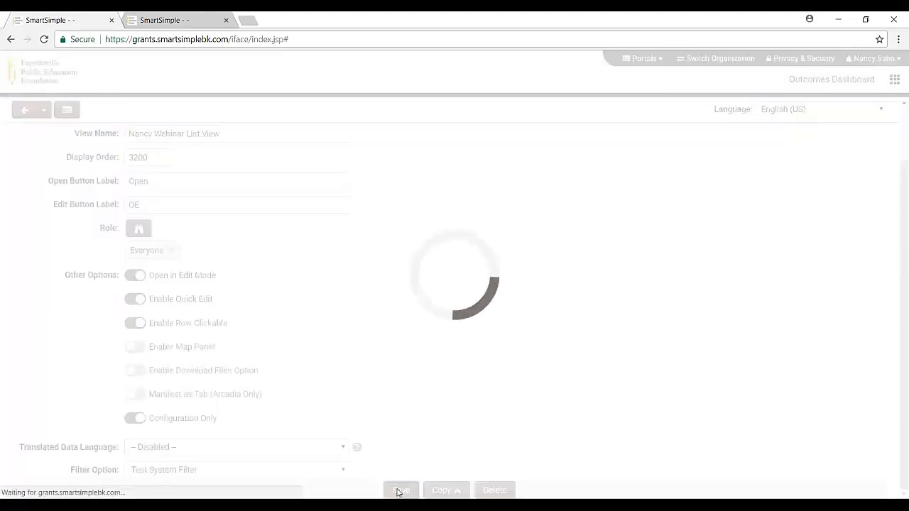
Step: Open the System Administrator role for editing from the User Roles in Roles and Security
click(894, 80)
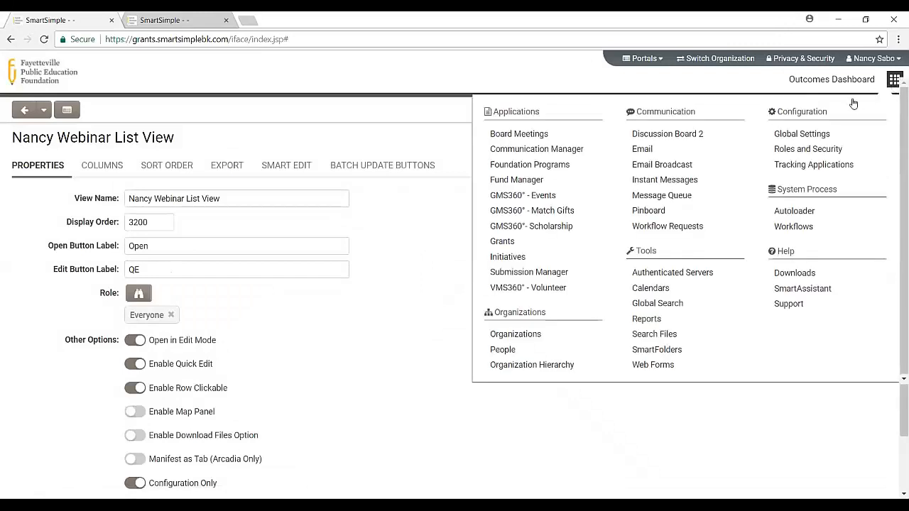
click(801, 149)
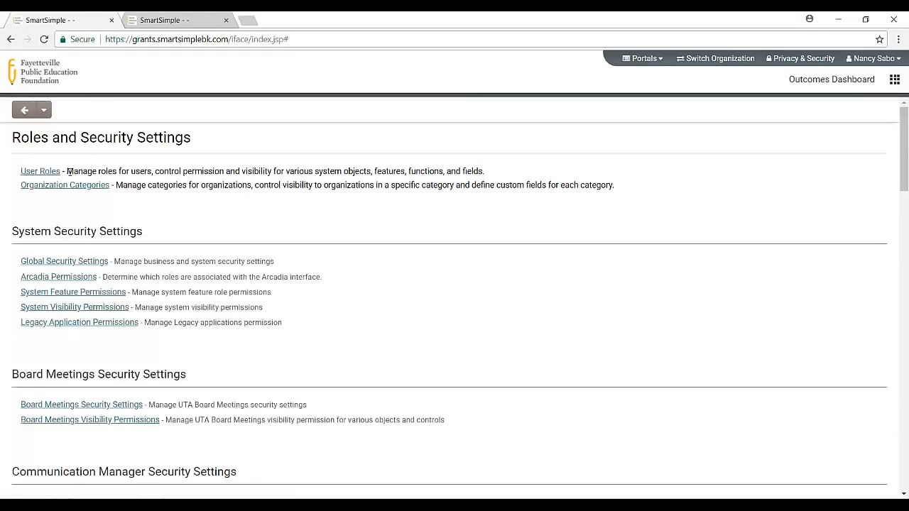
click(40, 175)
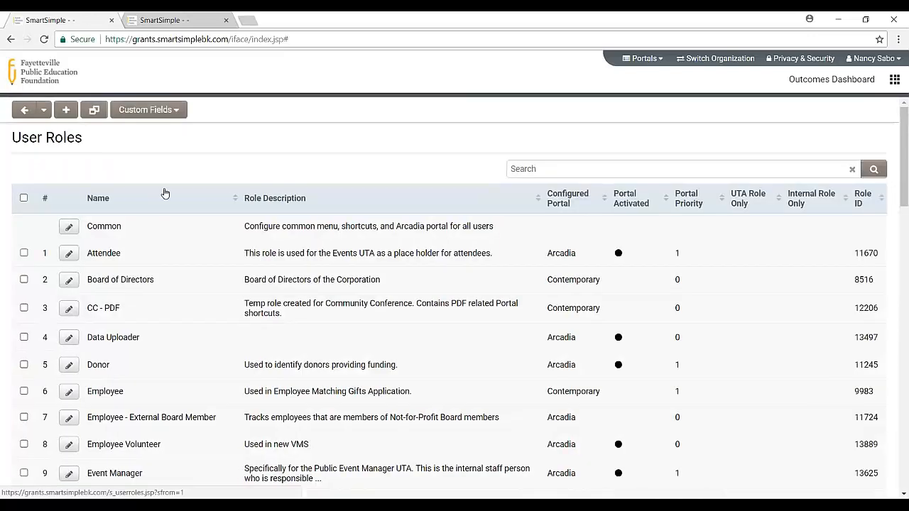
scroll(203, 163, down, 10)
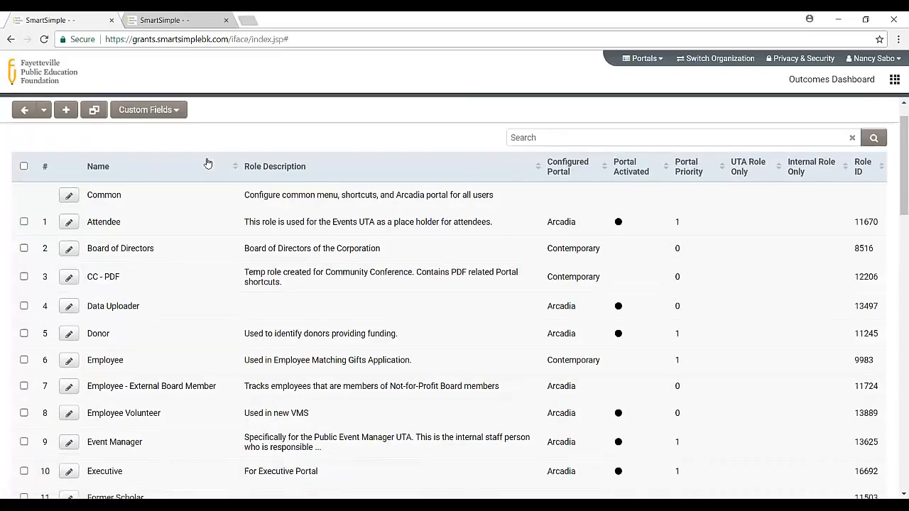
scroll(188, 197, down, 6)
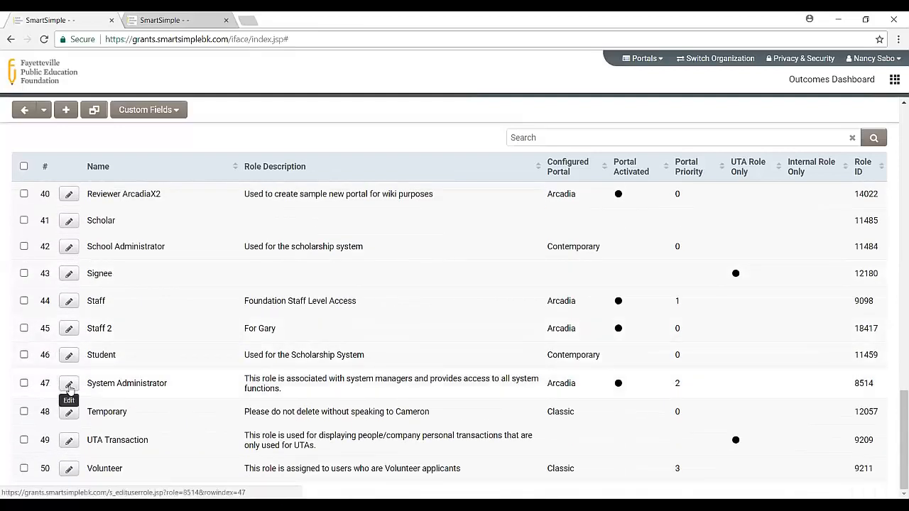
click(69, 385)
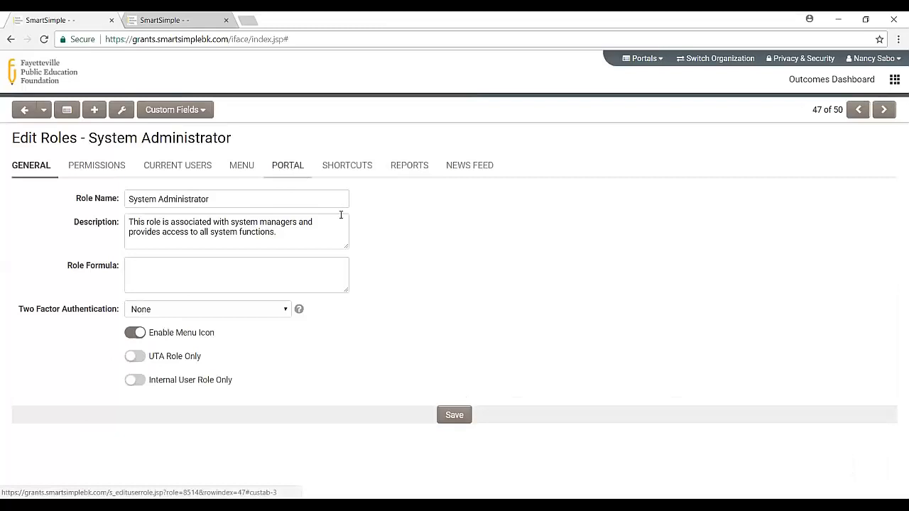
Step: Open the form for a new Main Menu item in the role's Arcadia portal and review its fields
click(284, 165)
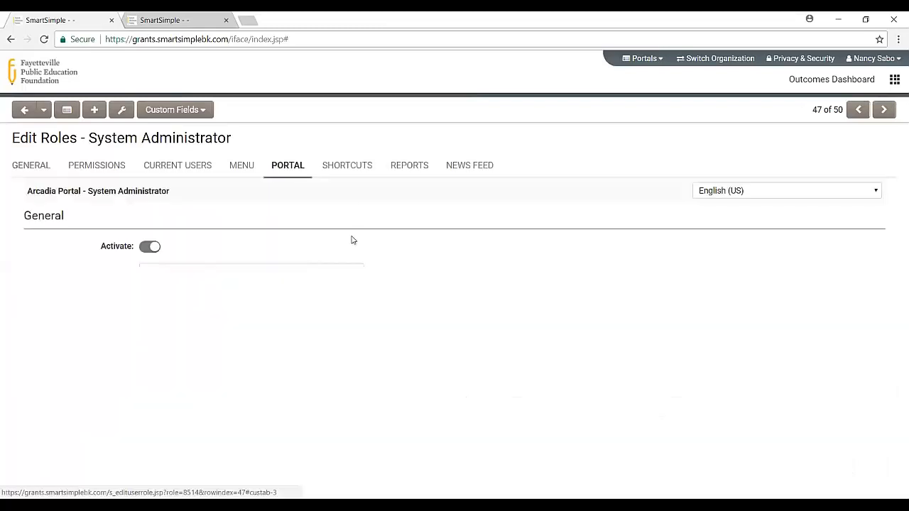
scroll(375, 218, down, 2)
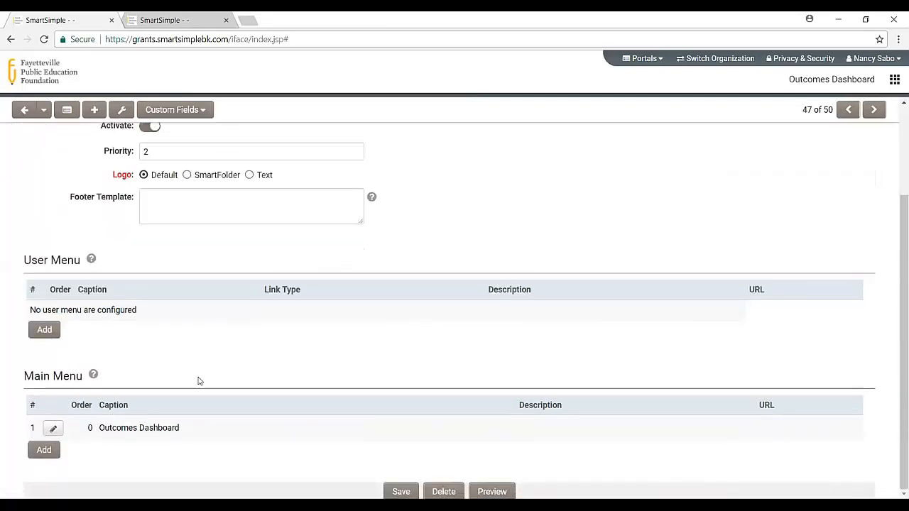
click(42, 449)
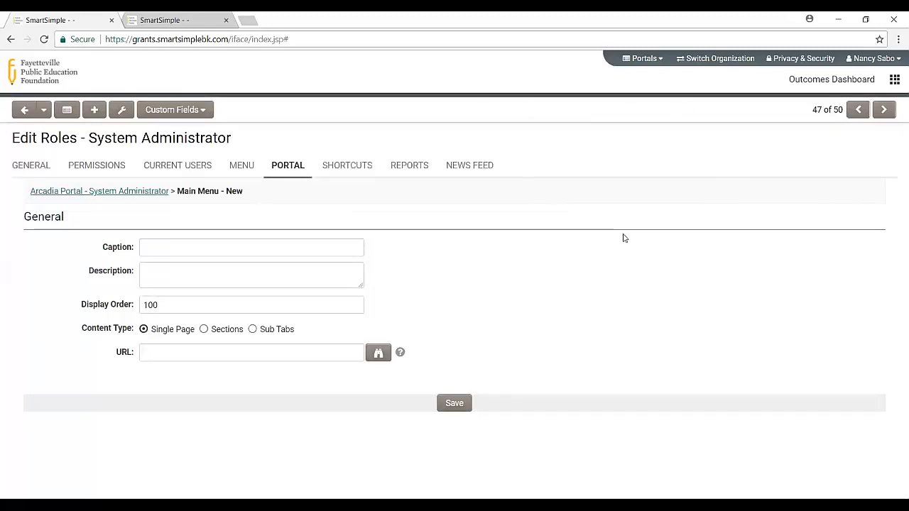
Step: Open the Grants application
click(894, 80)
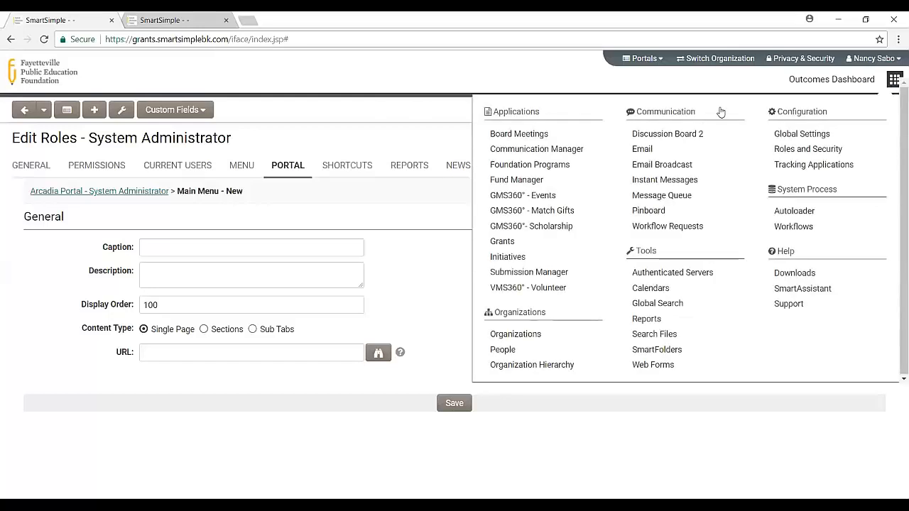
click(504, 242)
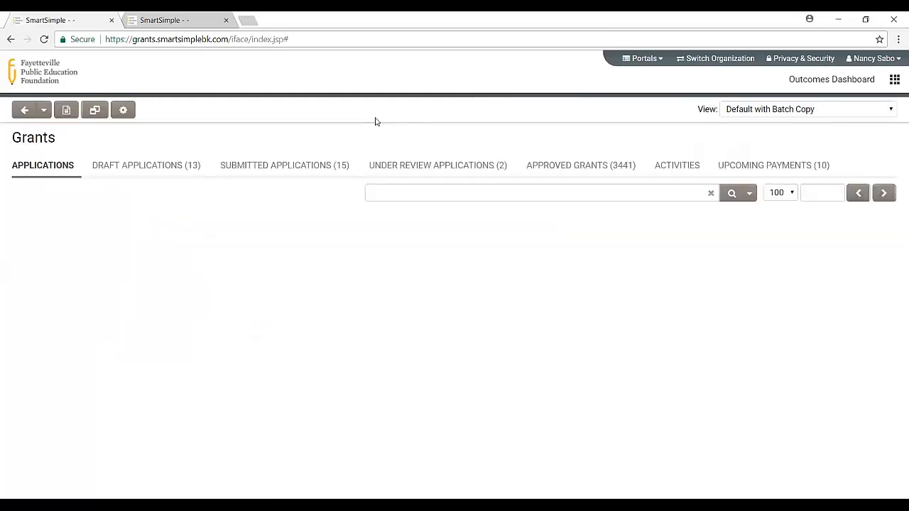